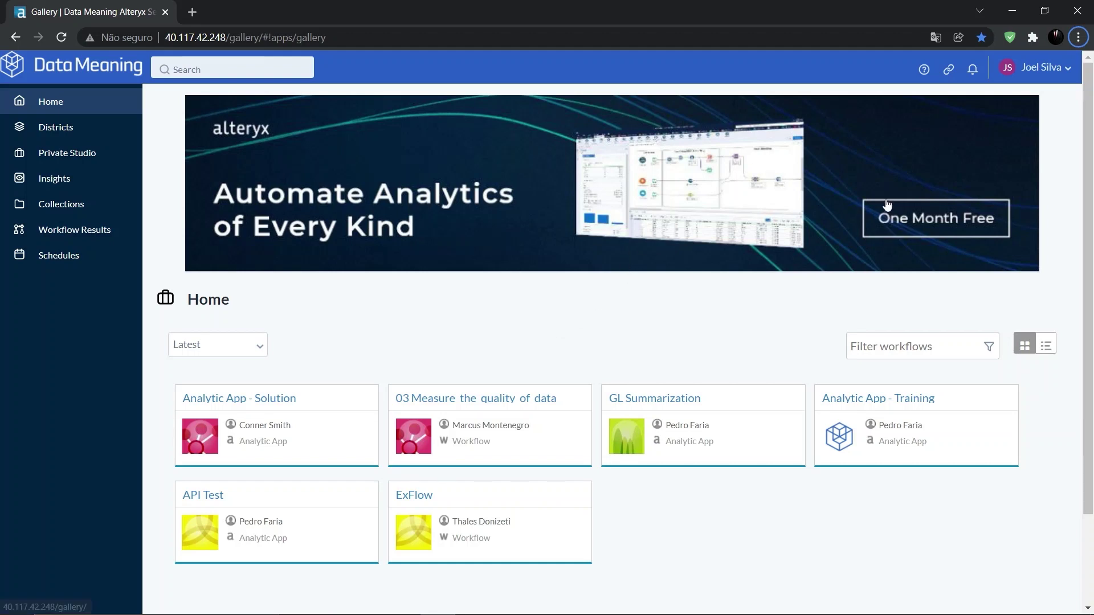
Check the Create New Collections permission in My Profile, then show the empty Collections list
click(1006, 74)
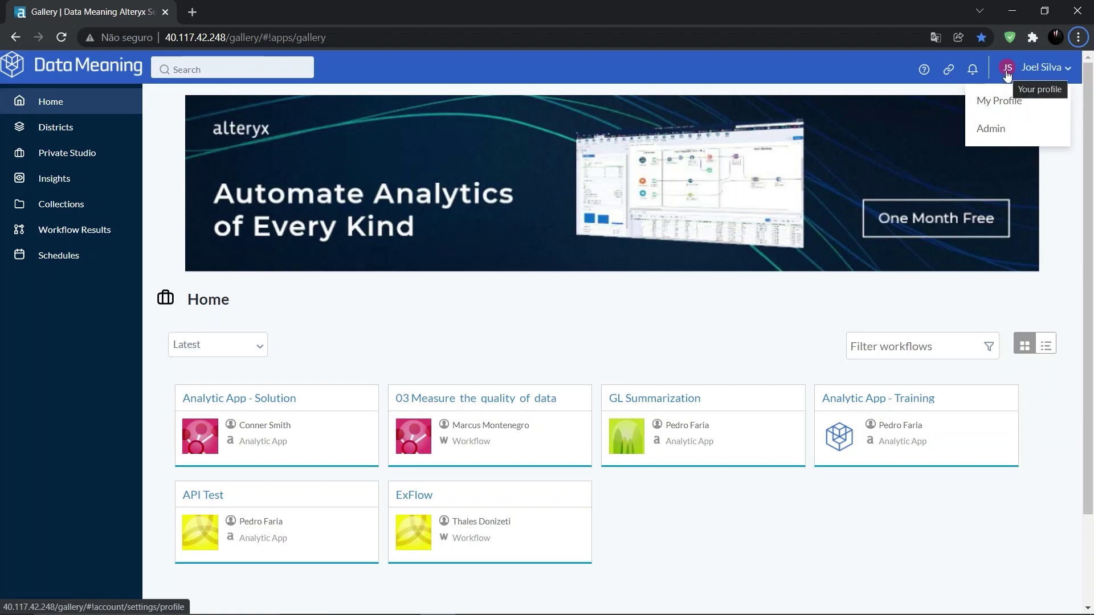
click(1013, 106)
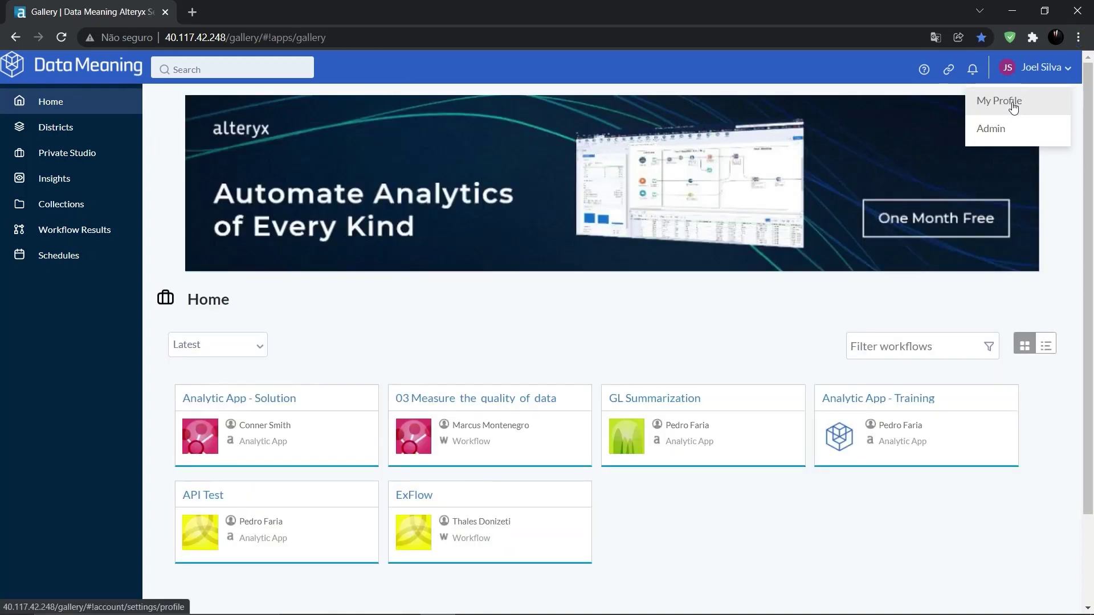
click(1013, 107)
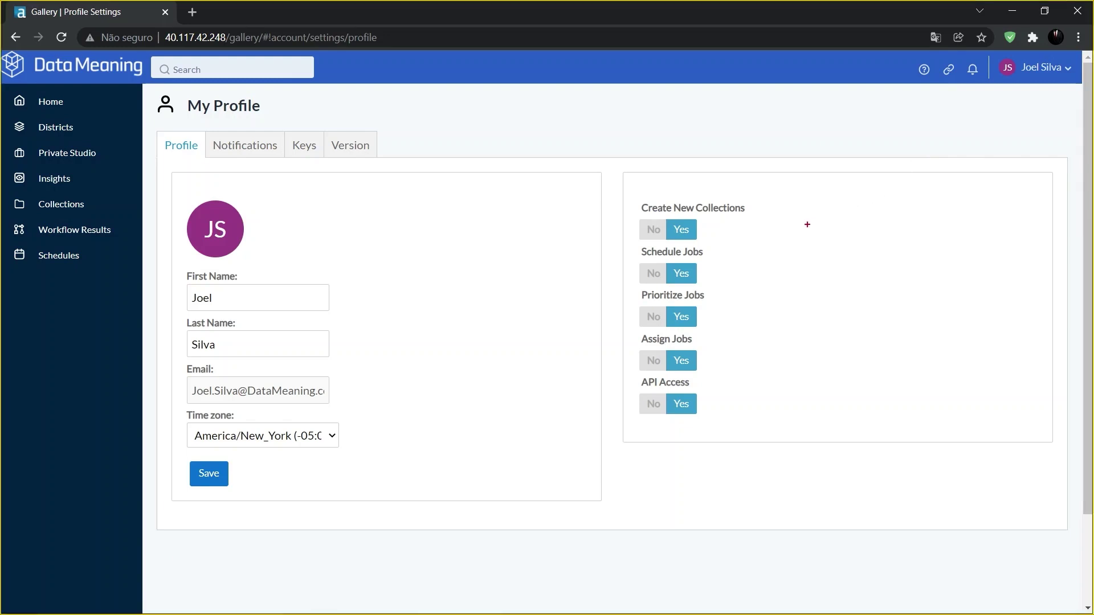
mouse_move(618, 170)
mouse_down()
mouse_move(712, 319)
mouse_move(745, 415)
mouse_move(766, 439)
mouse_up()
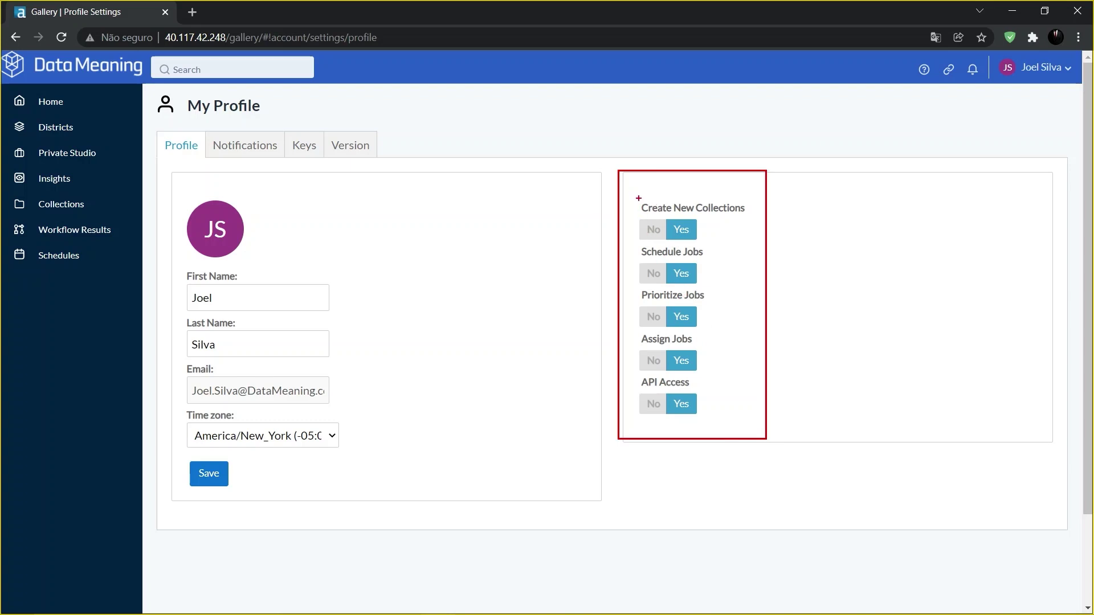
drag(637, 197, 751, 247)
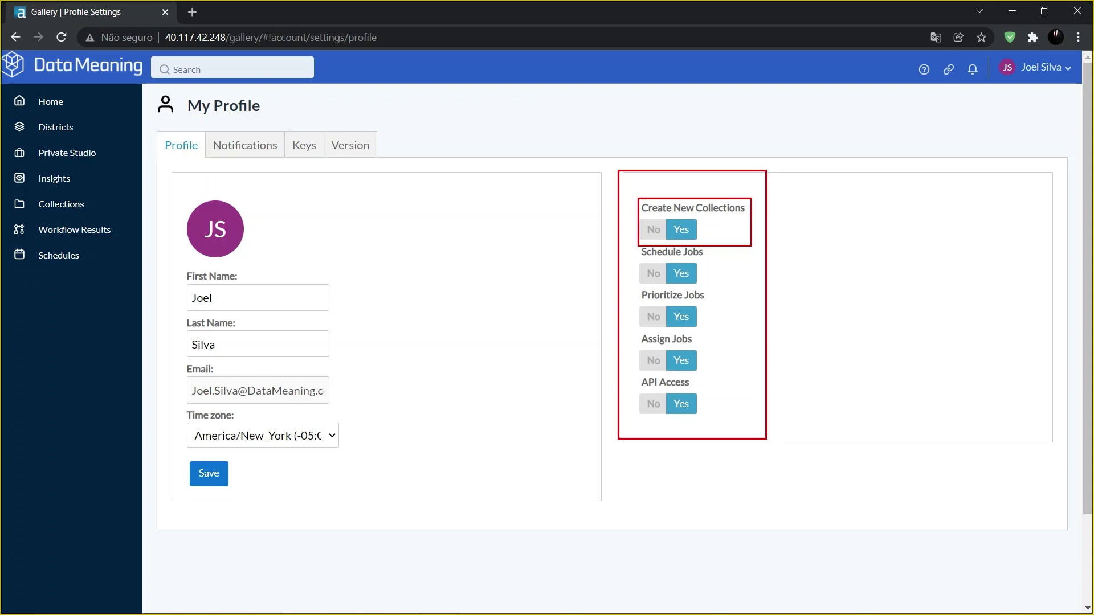
key(Escape)
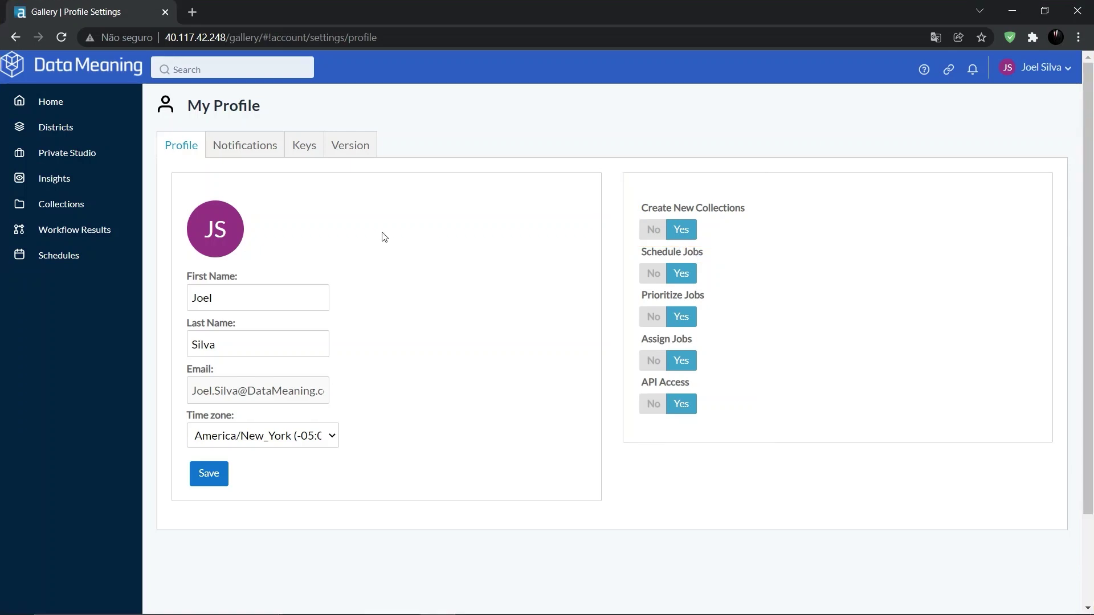
click(78, 212)
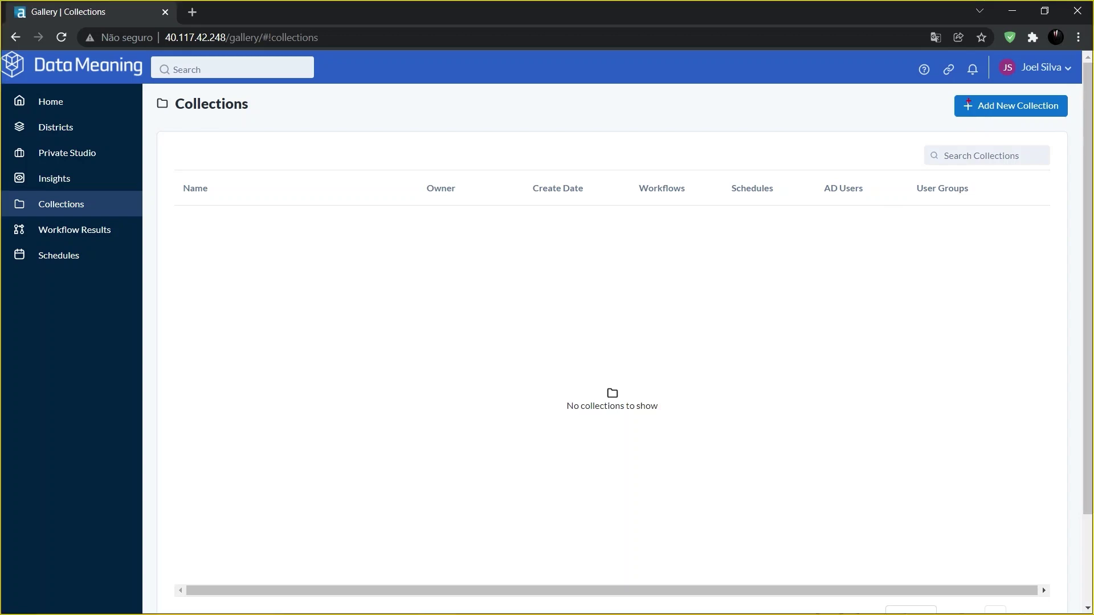
Add a new collection renamed from its date-based default to 'Collection 1' and open its page
drag(950, 91, 1075, 121)
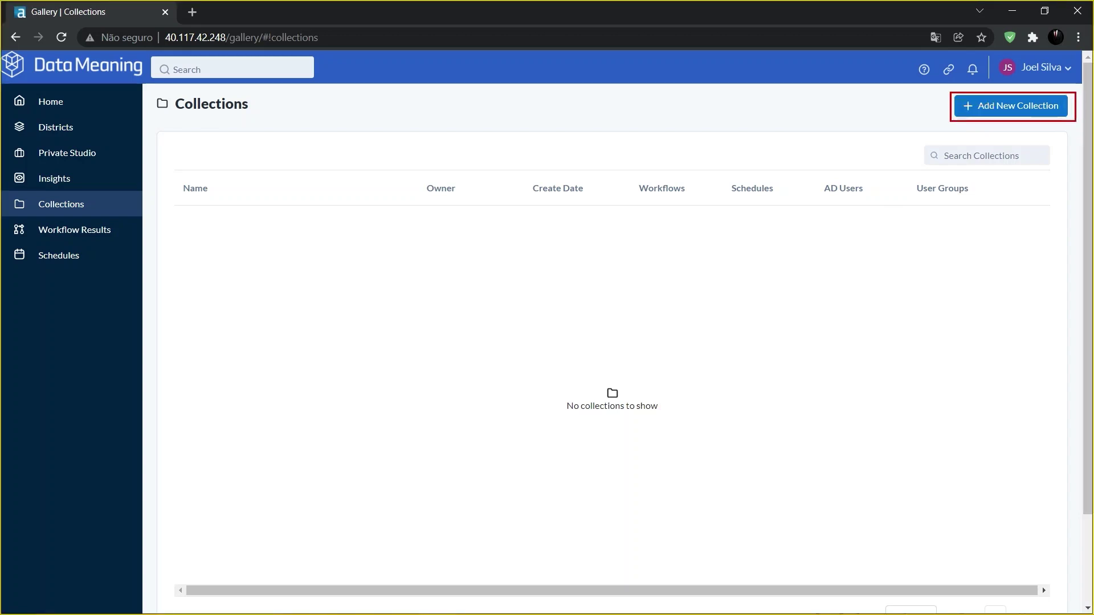
click(1023, 114)
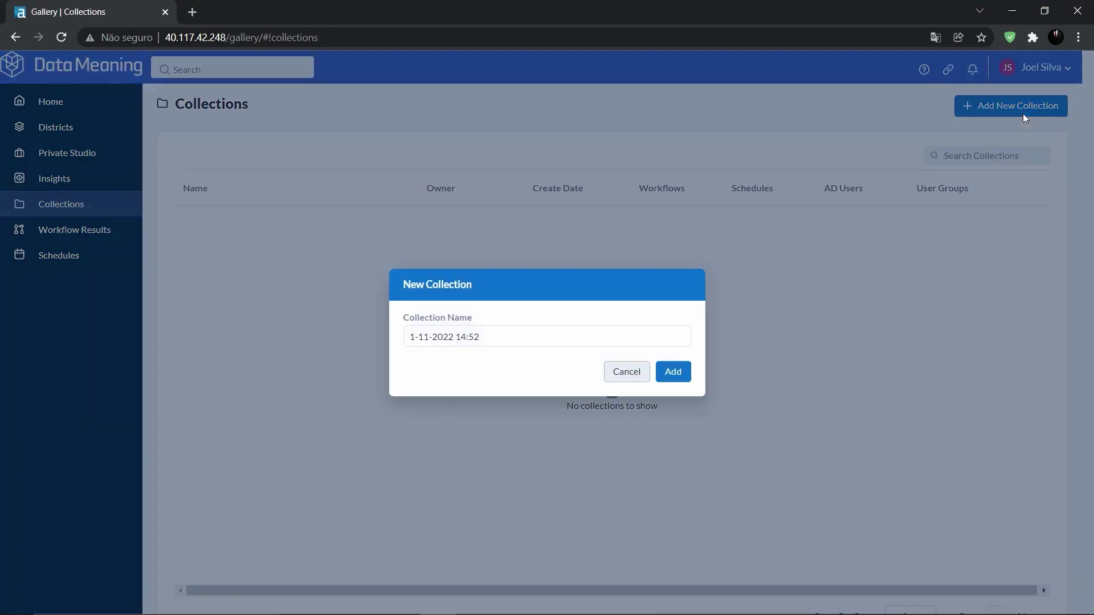
click(485, 337)
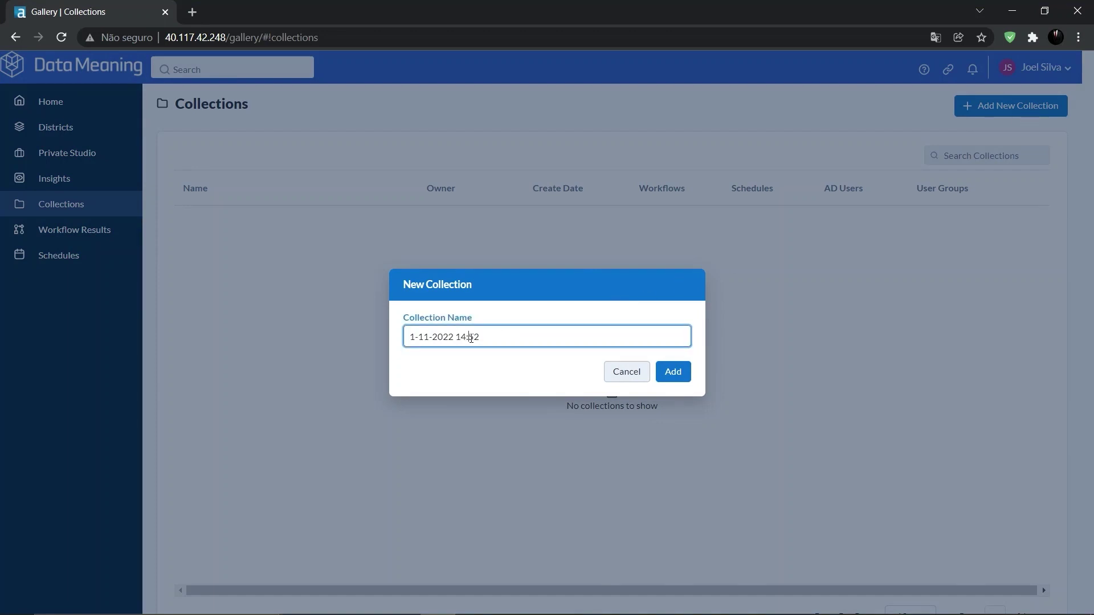
drag(489, 337, 402, 338)
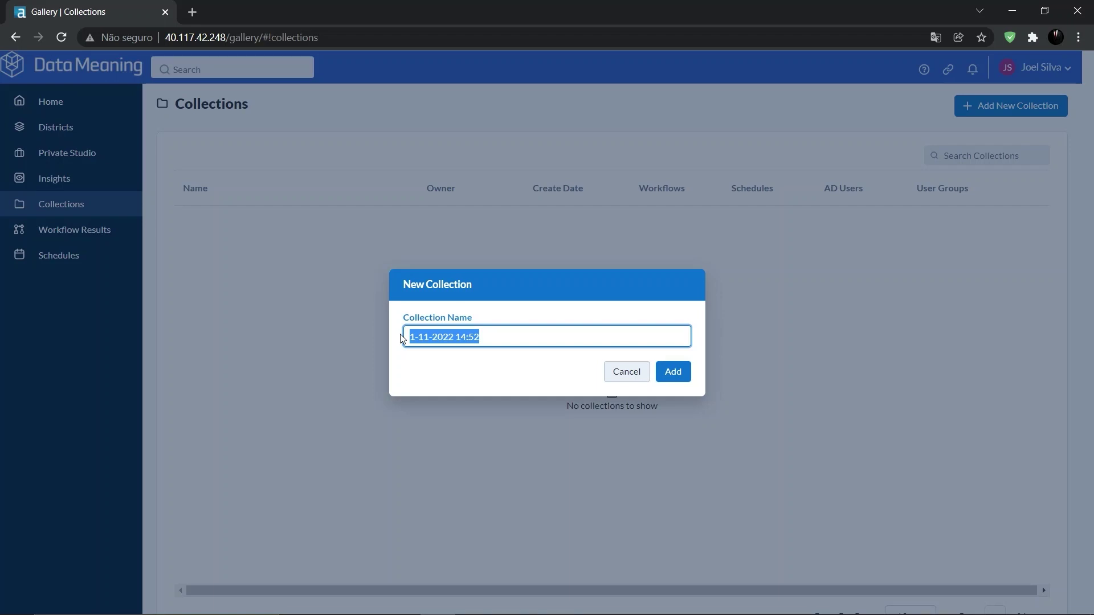
text(Collectio)
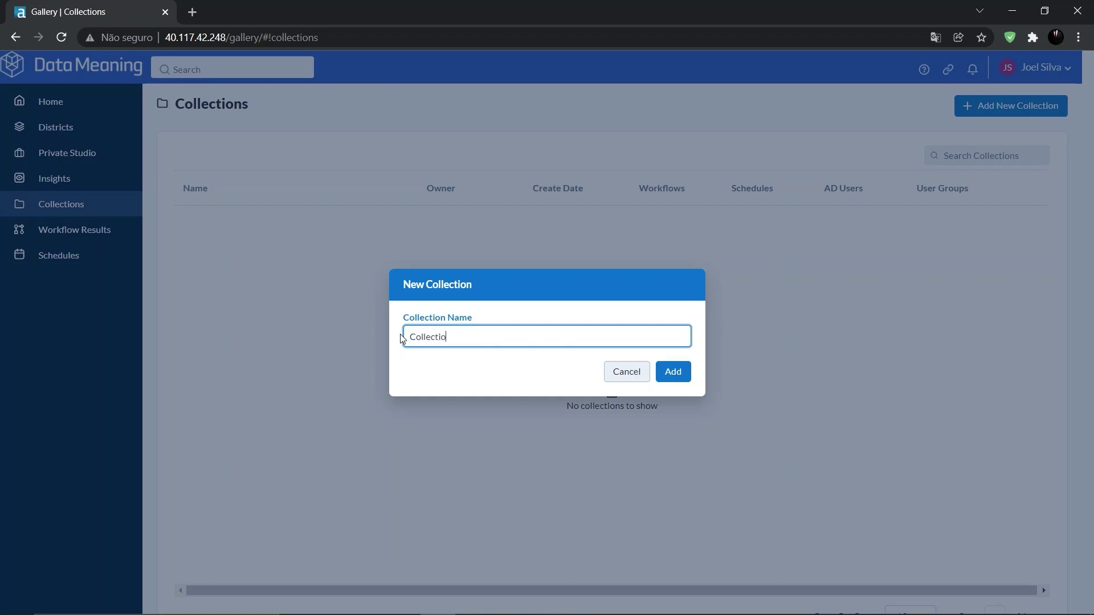
text(n 1)
click(665, 373)
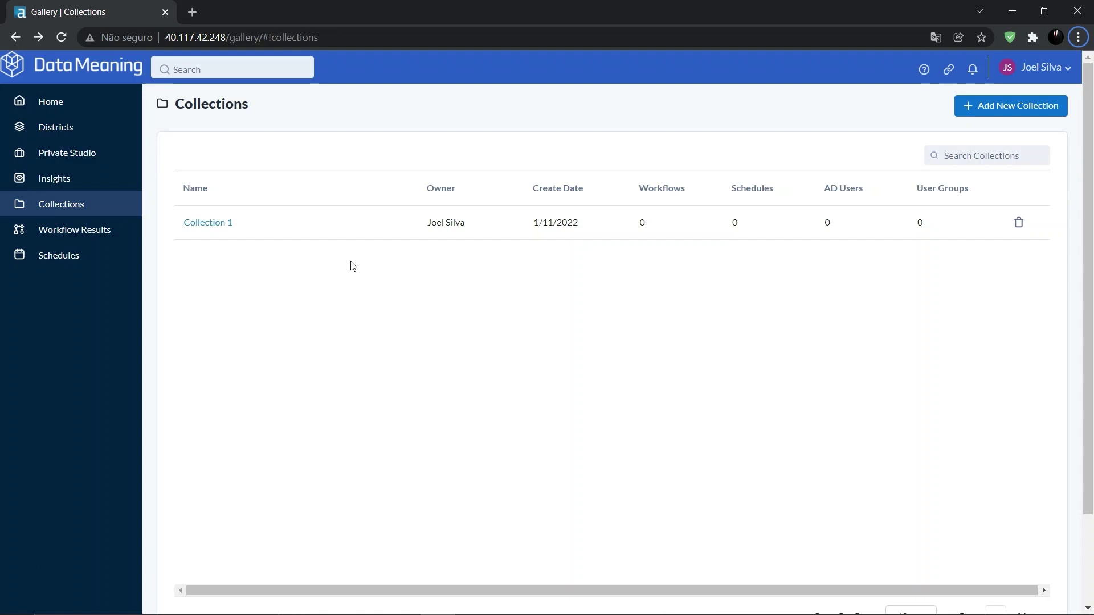
key(alt)
click(217, 225)
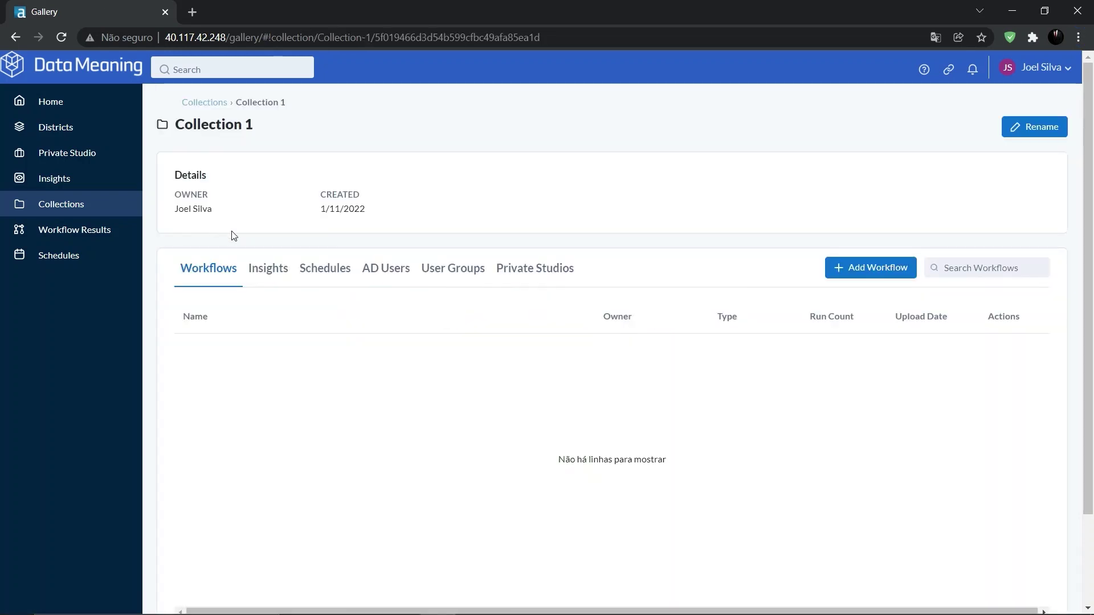
Display Collection 1's AD Users tab, which lists no users yet
click(372, 272)
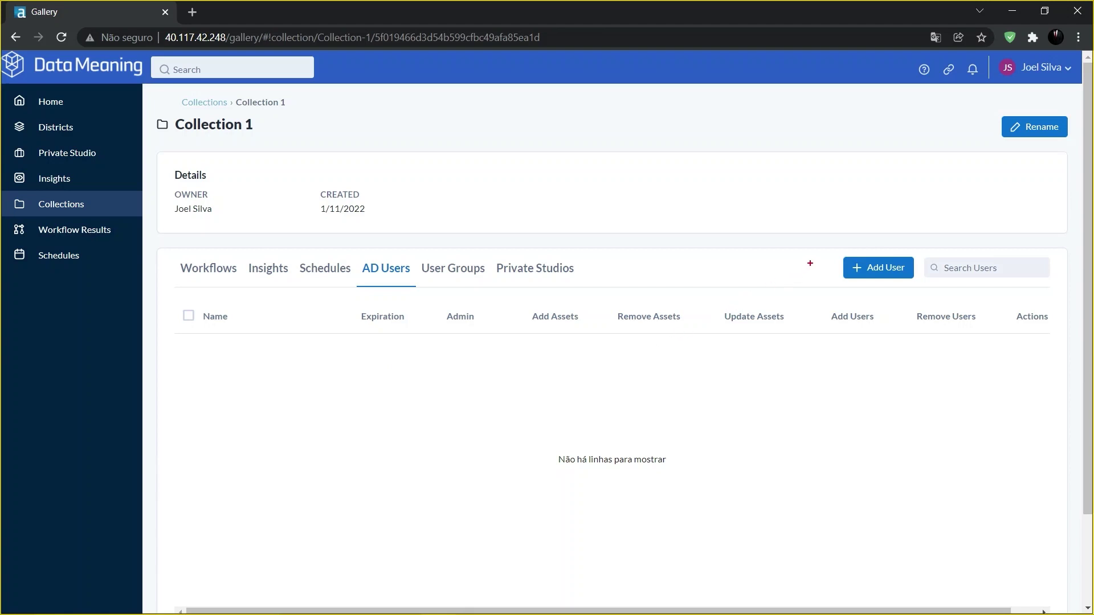
mouse_move(841, 252)
mouse_down()
mouse_move(844, 266)
mouse_move(916, 283)
mouse_up()
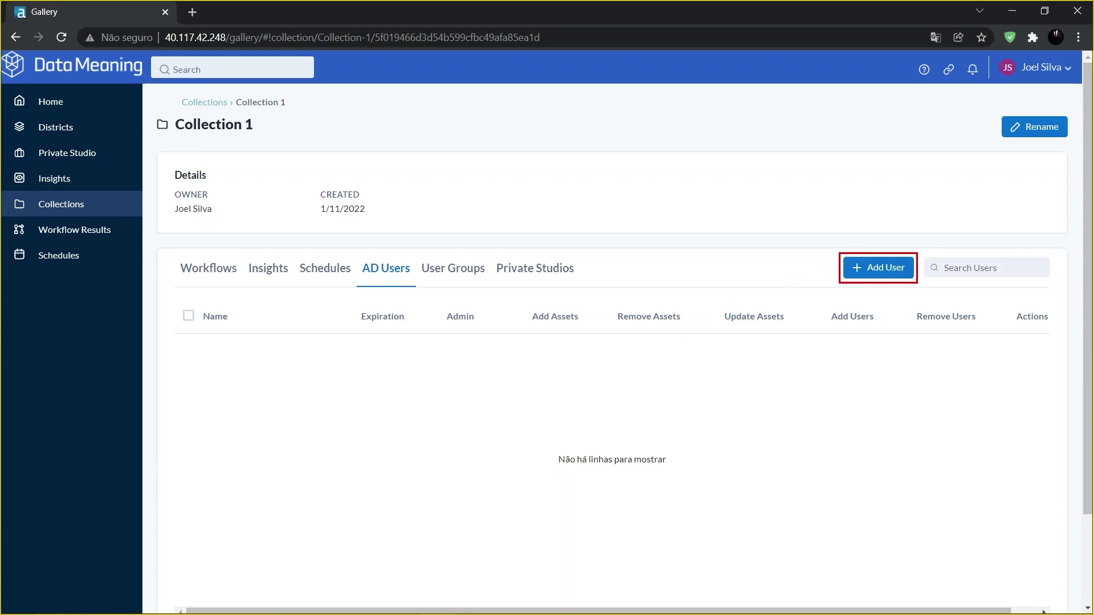
In Add User, search for and select the intended AD account, leaving Expiration Date unticked
click(896, 269)
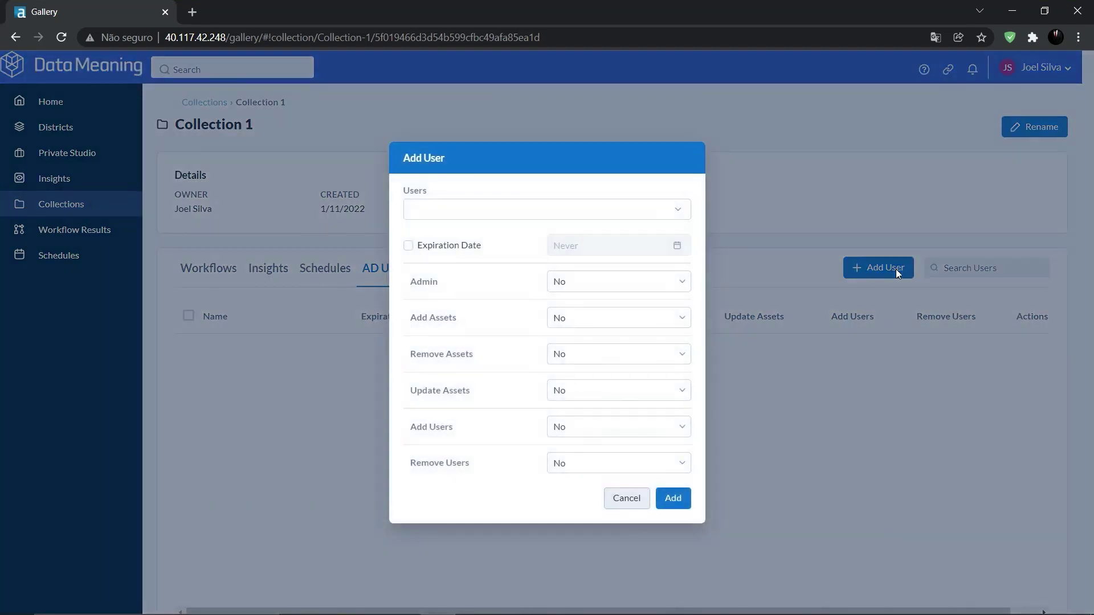
click(685, 211)
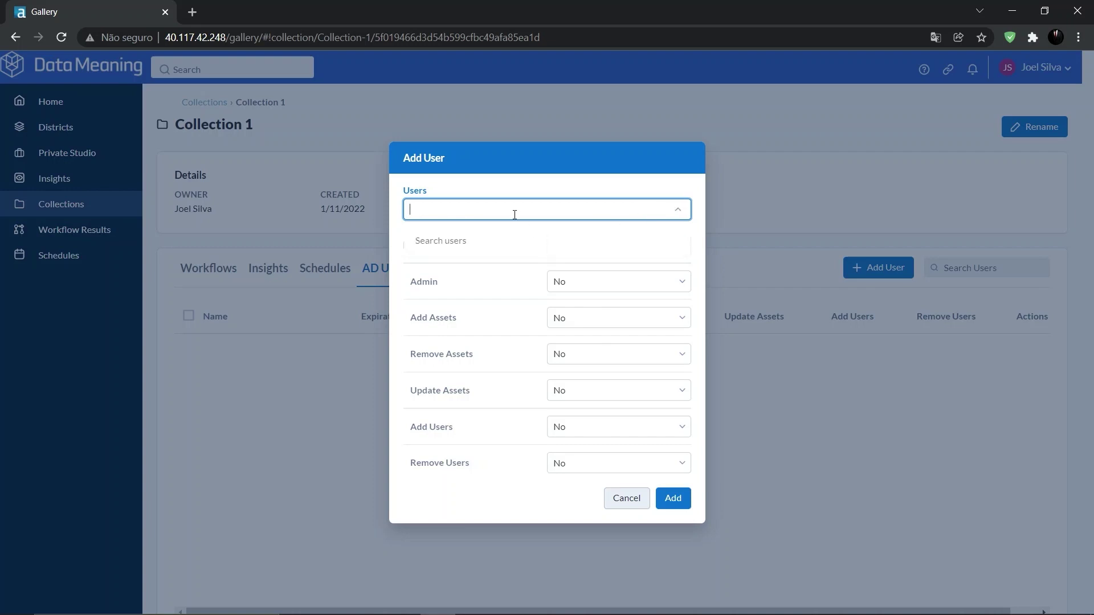
text(pedro far)
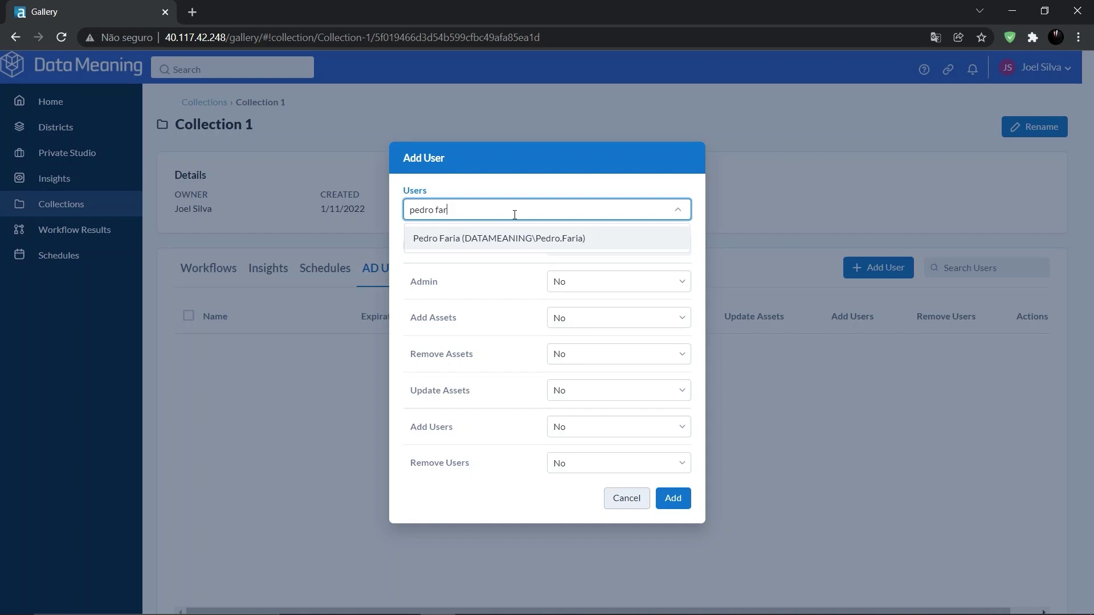
click(470, 242)
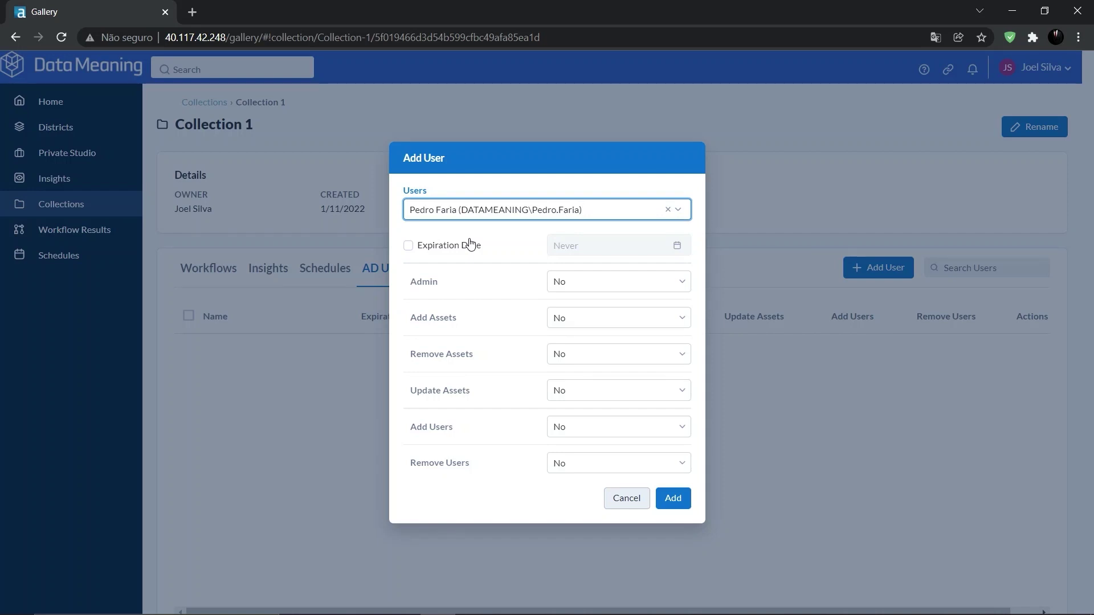
click(452, 251)
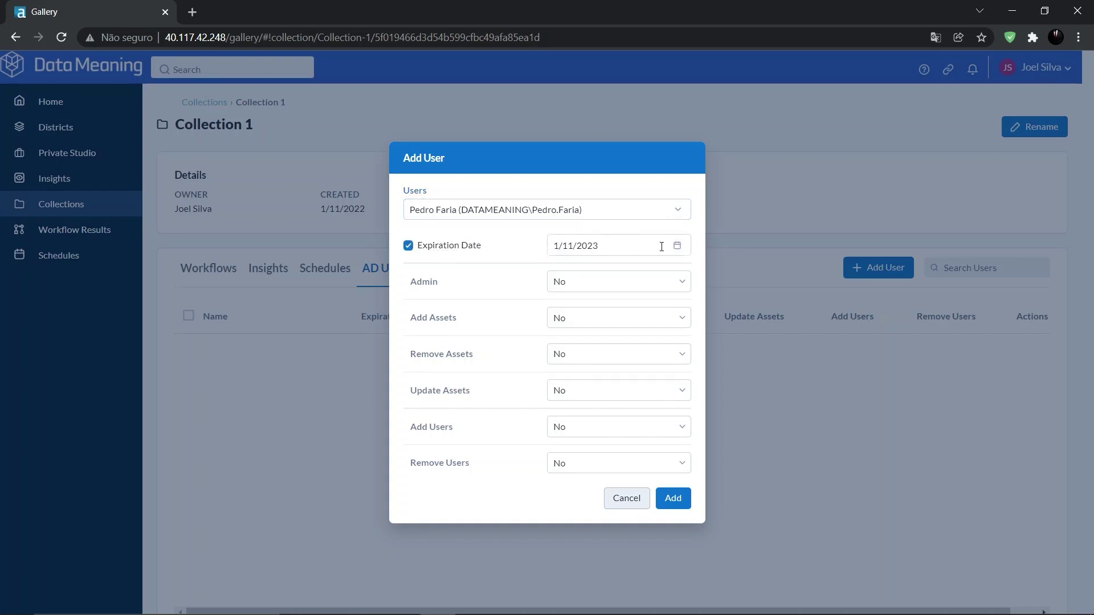
click(461, 251)
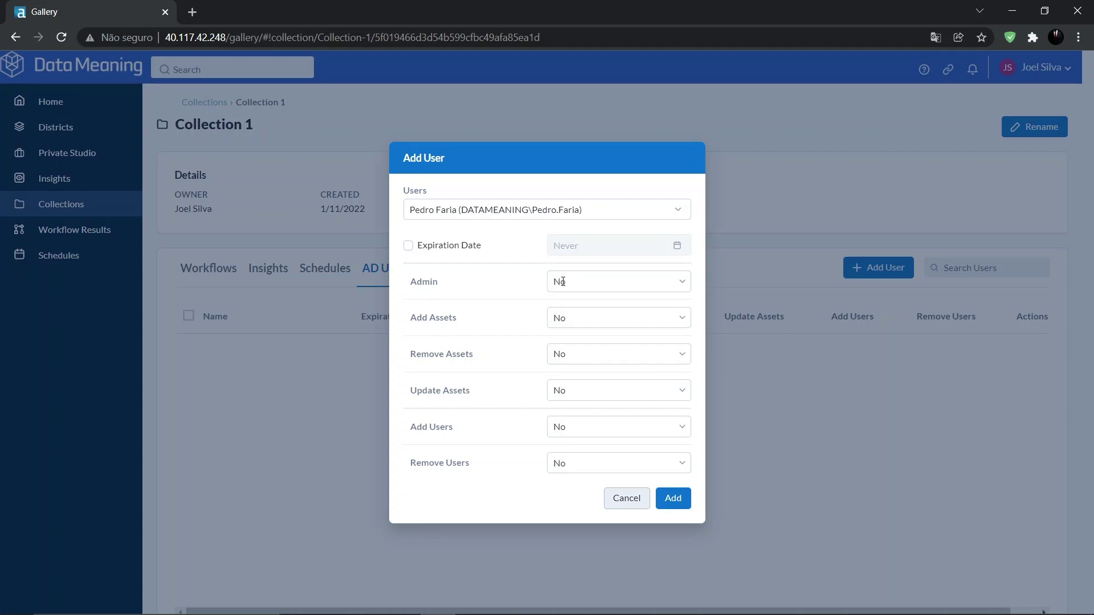
Switch Admin to No and review the Add Assets permission, keeping it at Yes
click(562, 281)
click(587, 311)
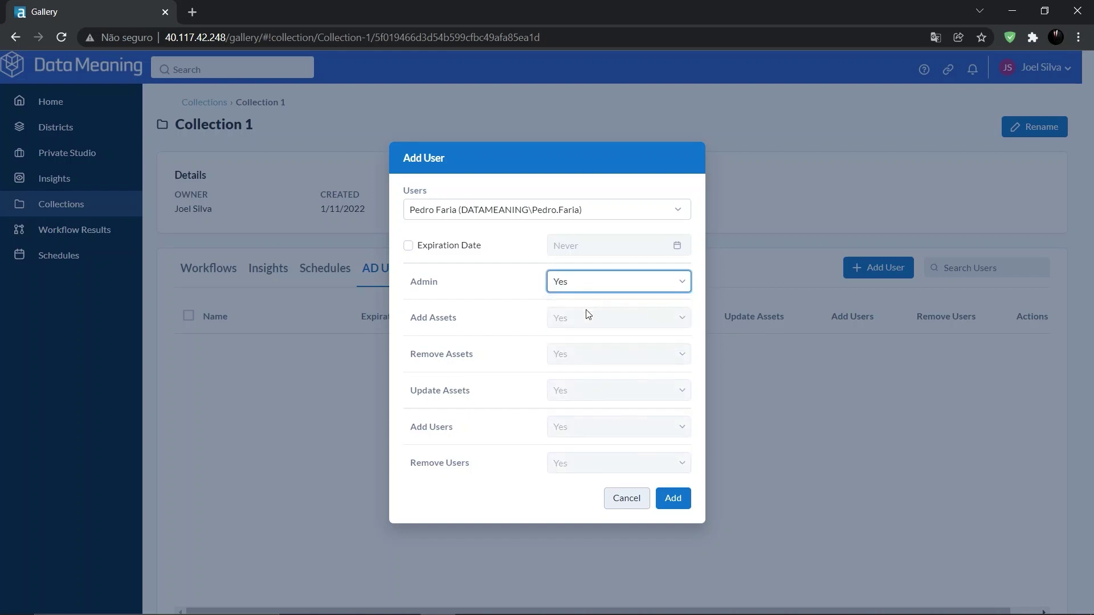
click(592, 279)
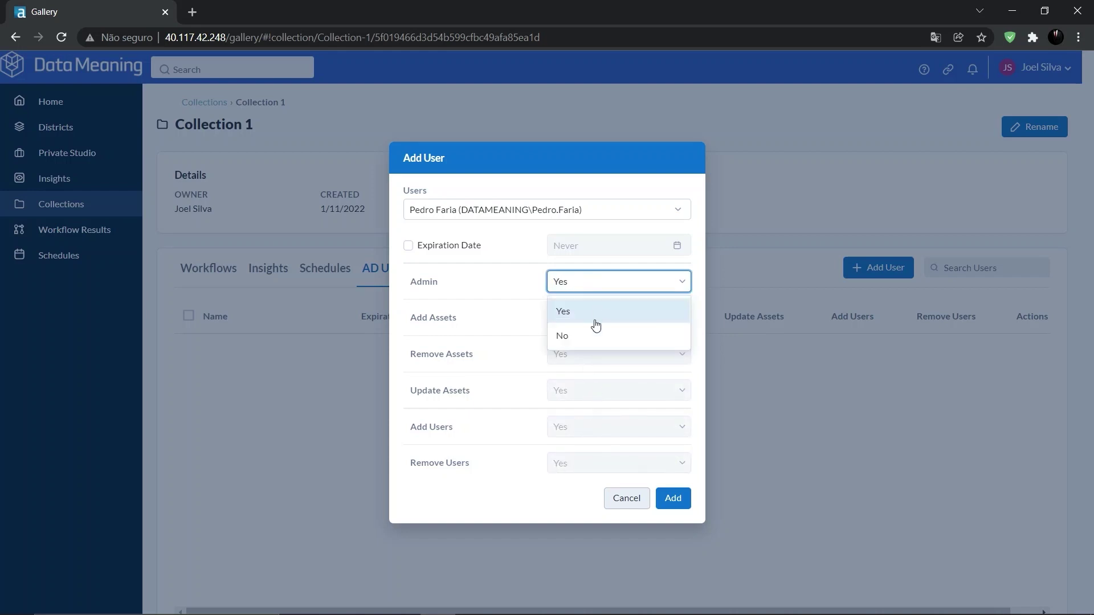
click(591, 336)
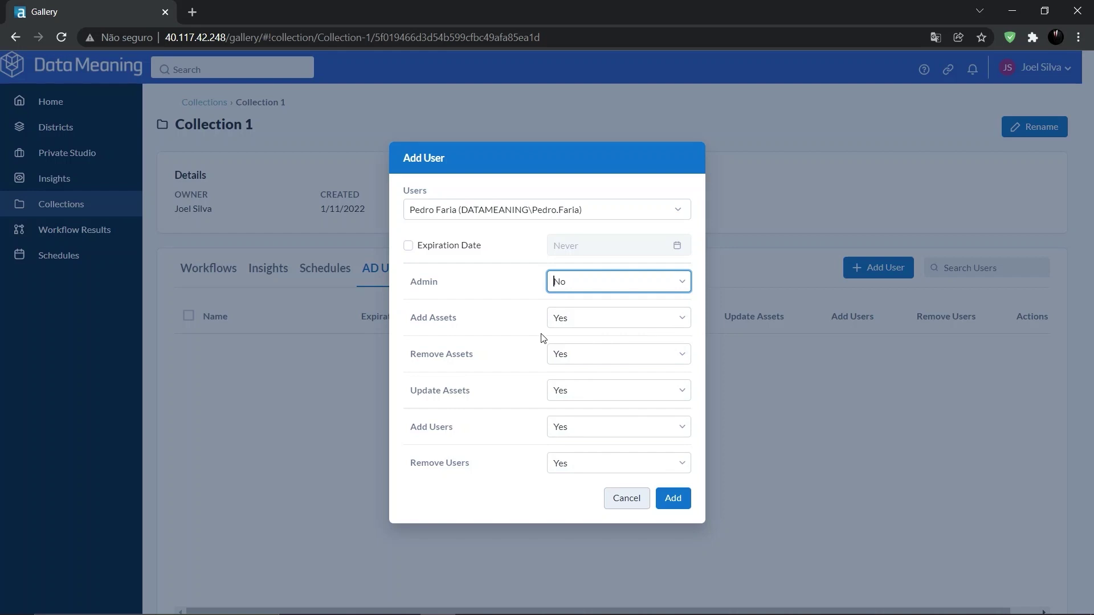
click(575, 320)
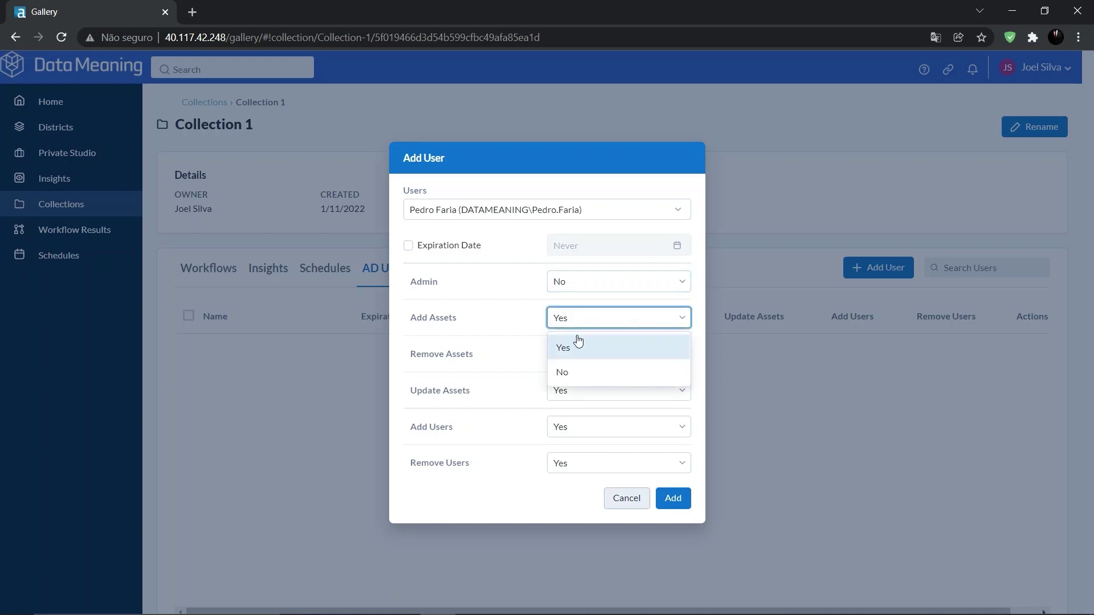
click(578, 343)
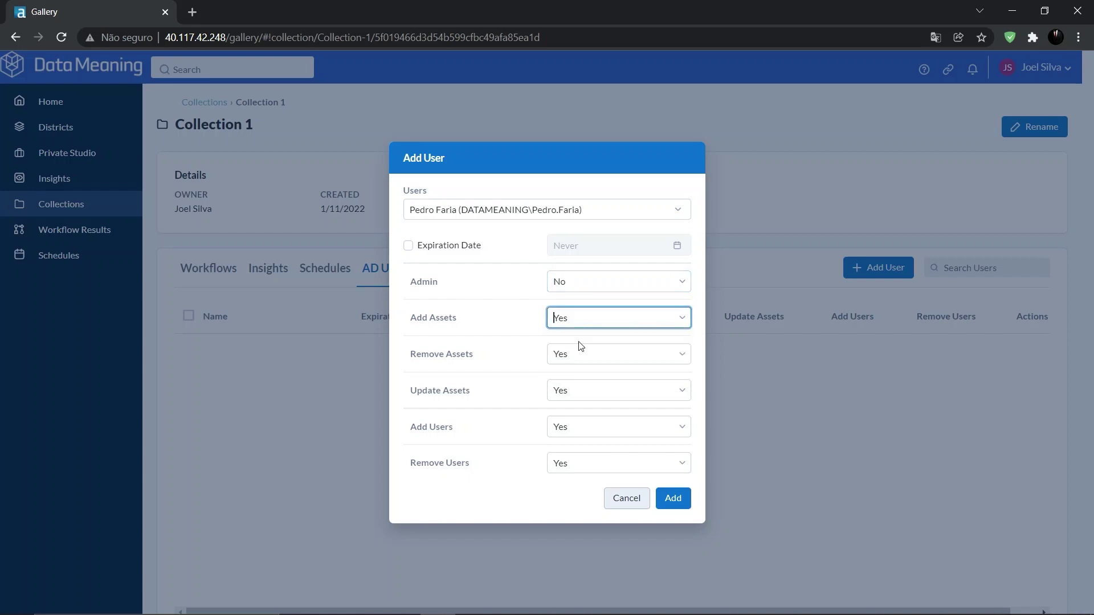
click(517, 340)
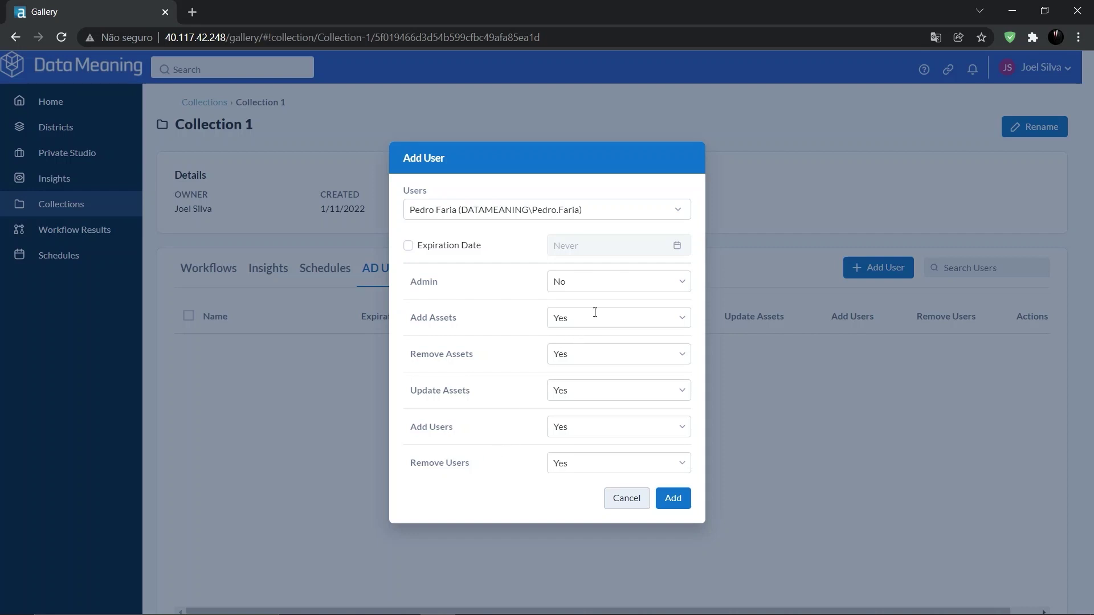
Set Admin back to Yes so every collection permission is granted
click(614, 283)
click(615, 312)
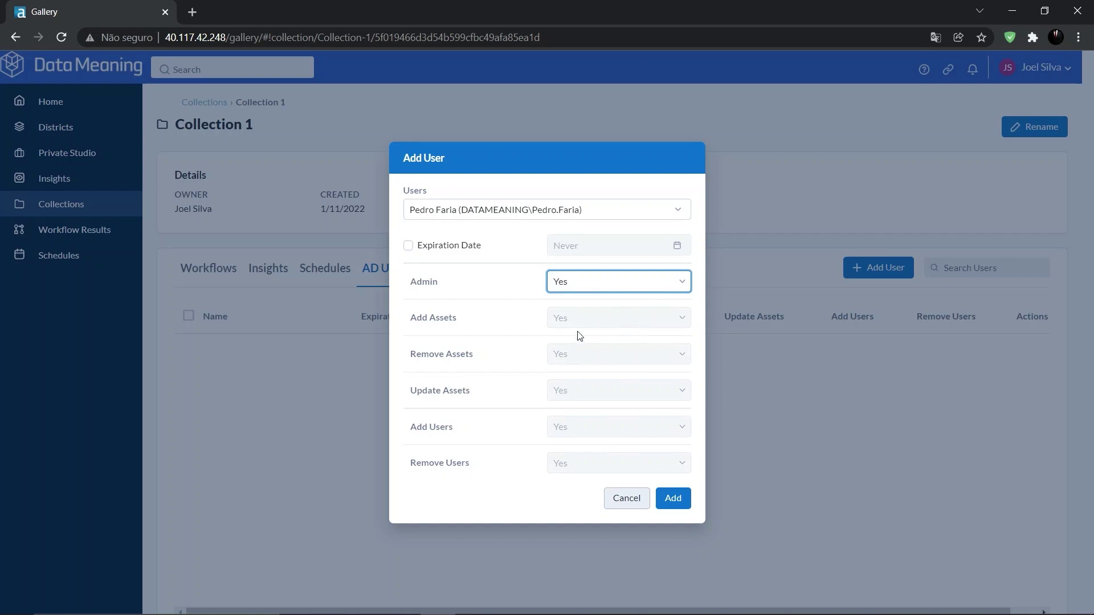
click(571, 491)
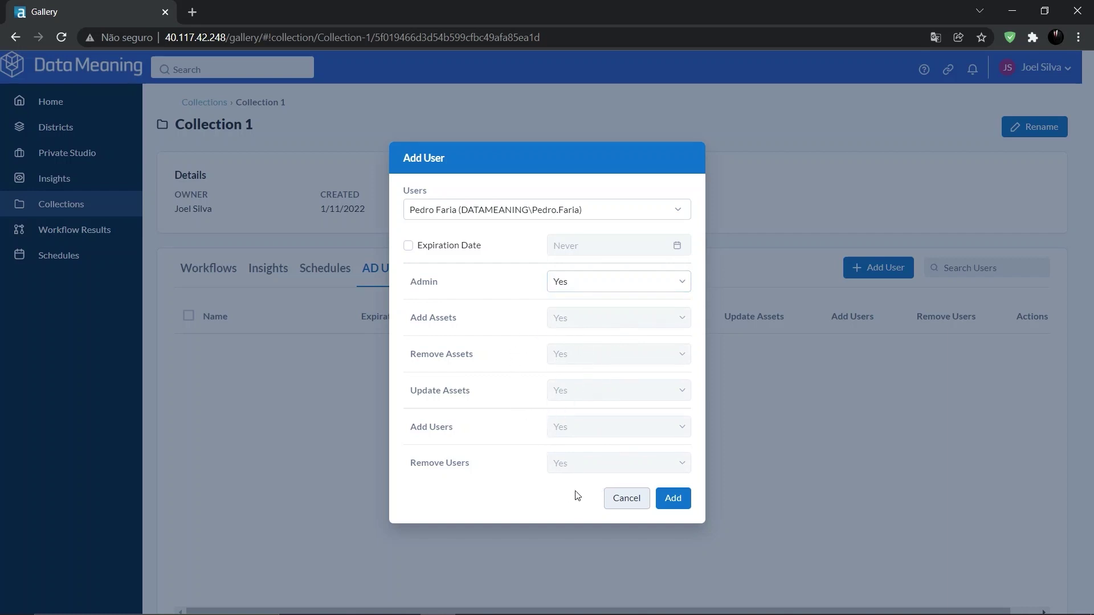
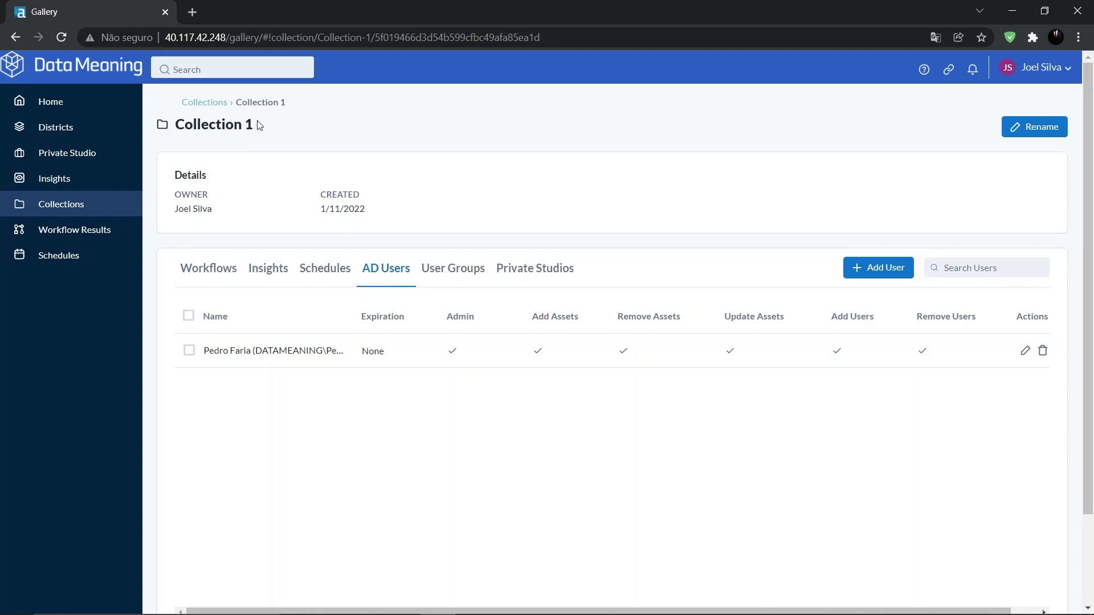
Highlight the Collection 1 title, then clear the selection while reviewing the AD user's permissions
drag(257, 125, 179, 125)
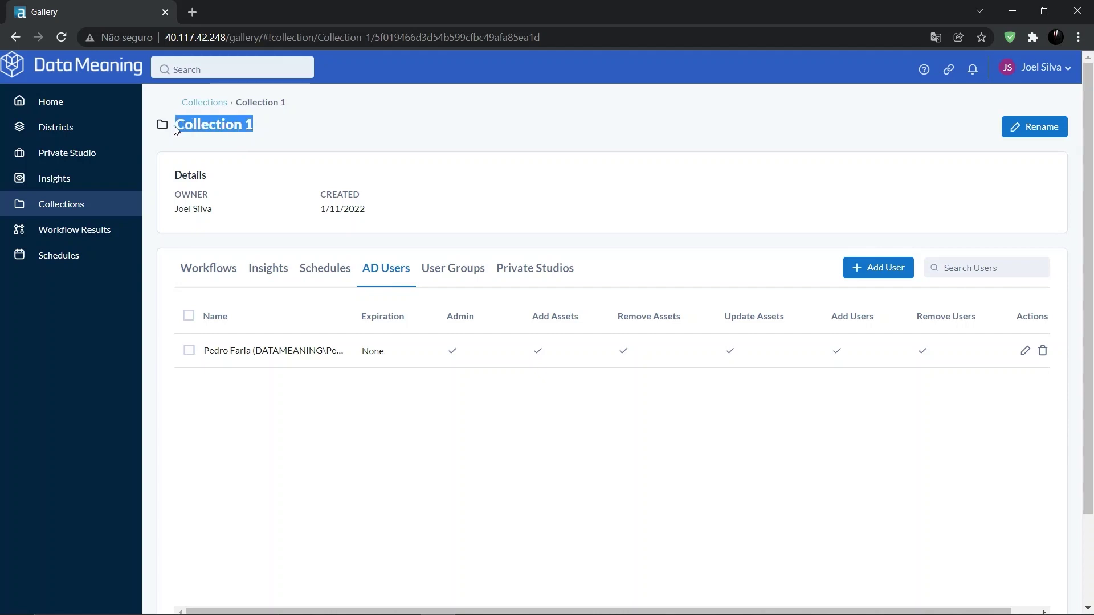
key(alt)
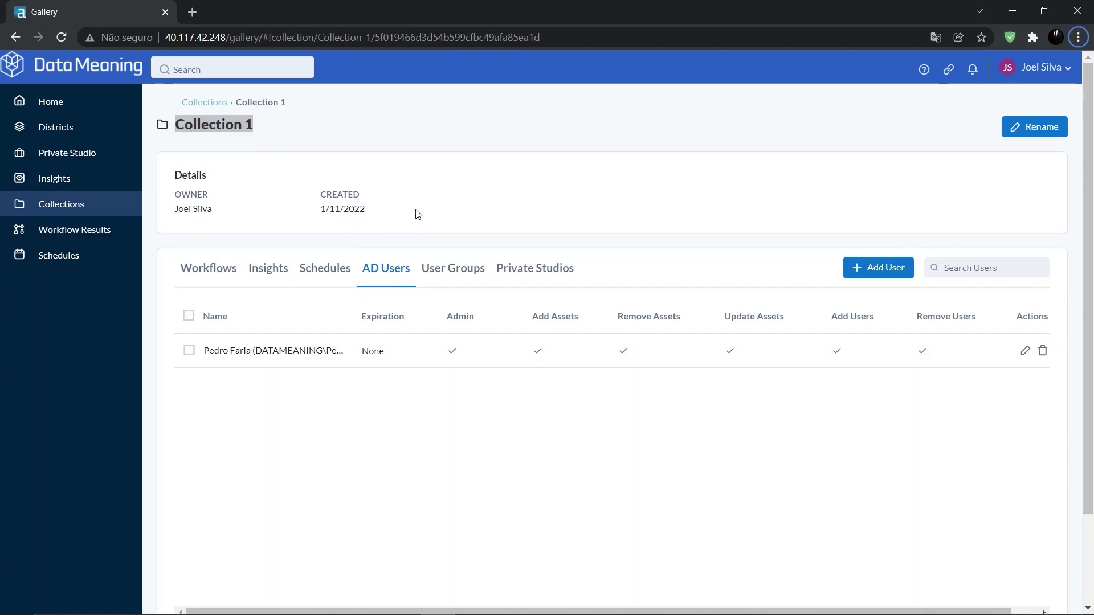
click(417, 150)
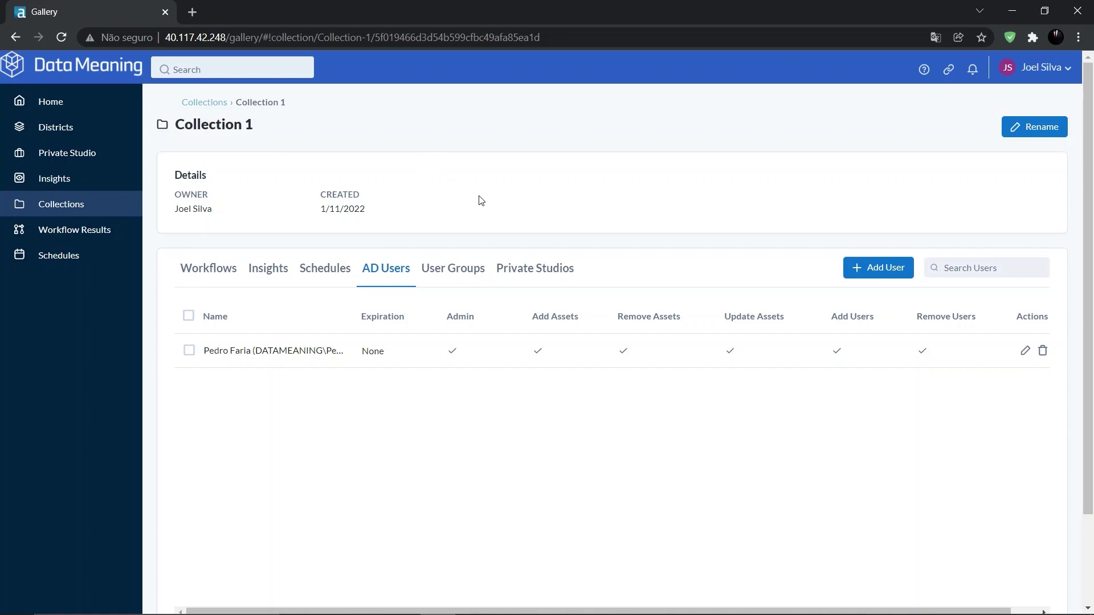
Add the Training Team user group to Collection 1 with Admin set to Yes
click(449, 277)
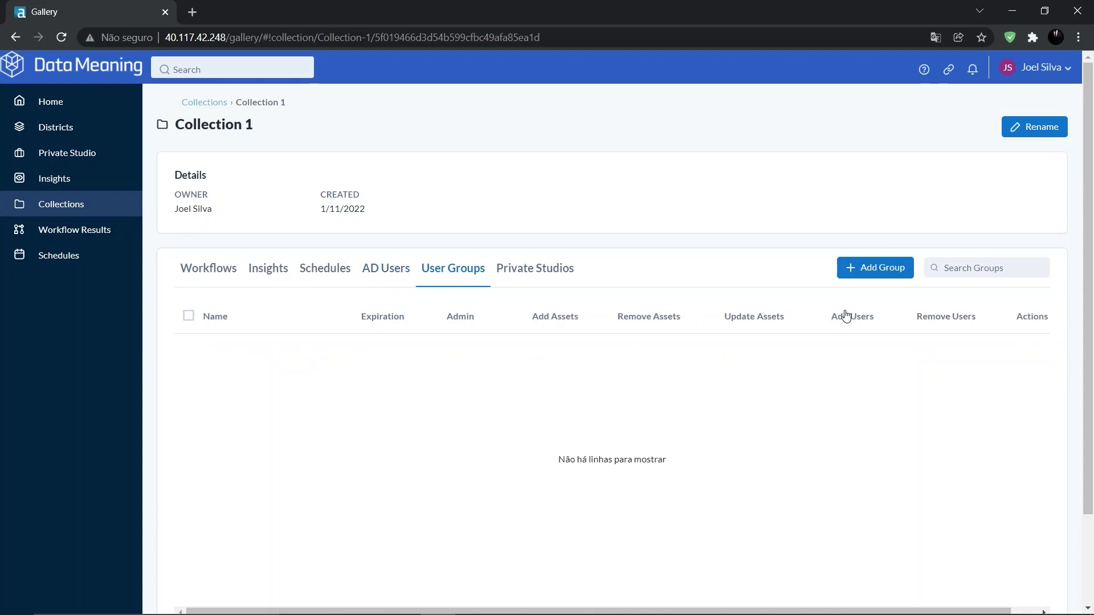
click(875, 272)
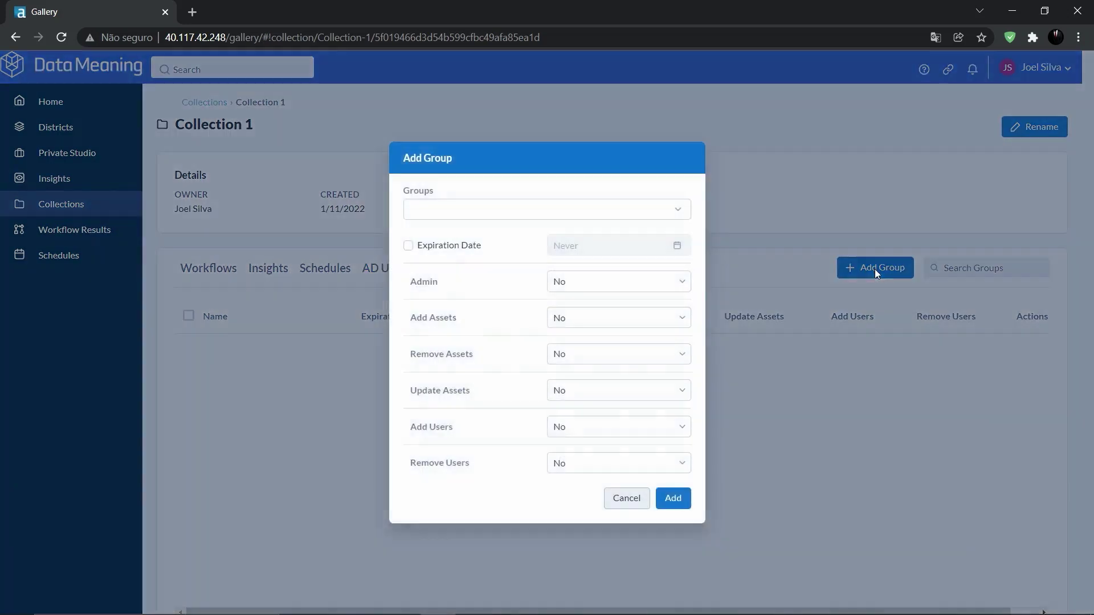
click(679, 211)
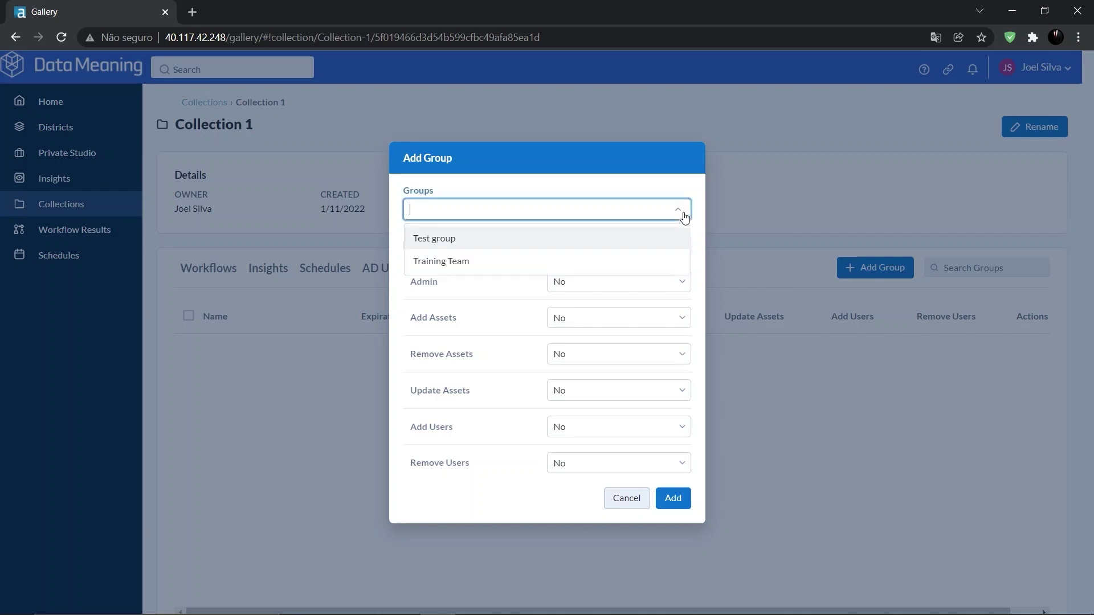
click(531, 264)
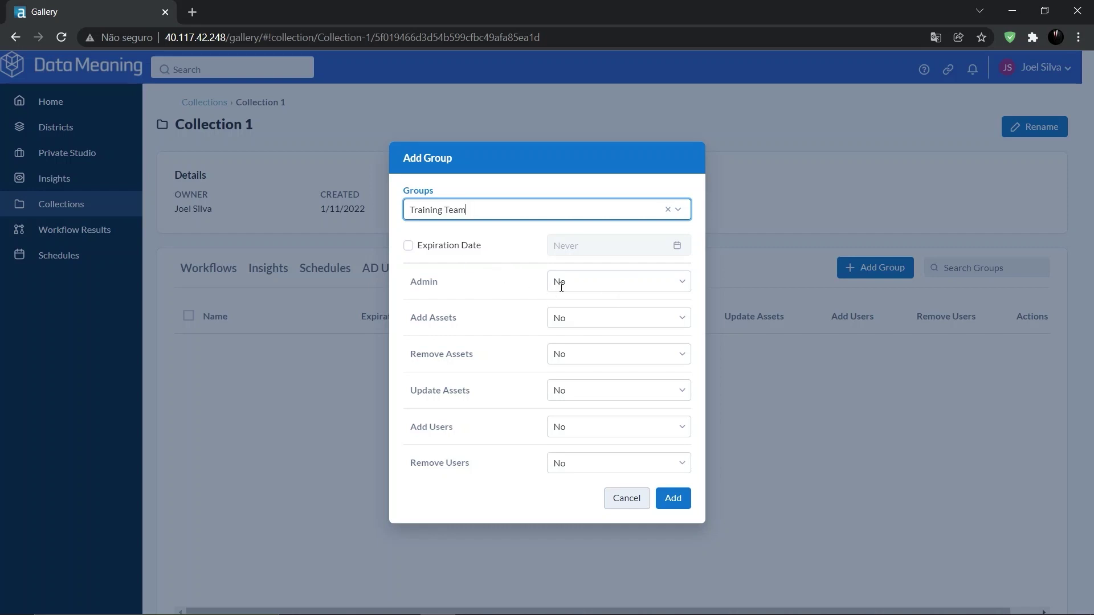
click(573, 283)
click(588, 310)
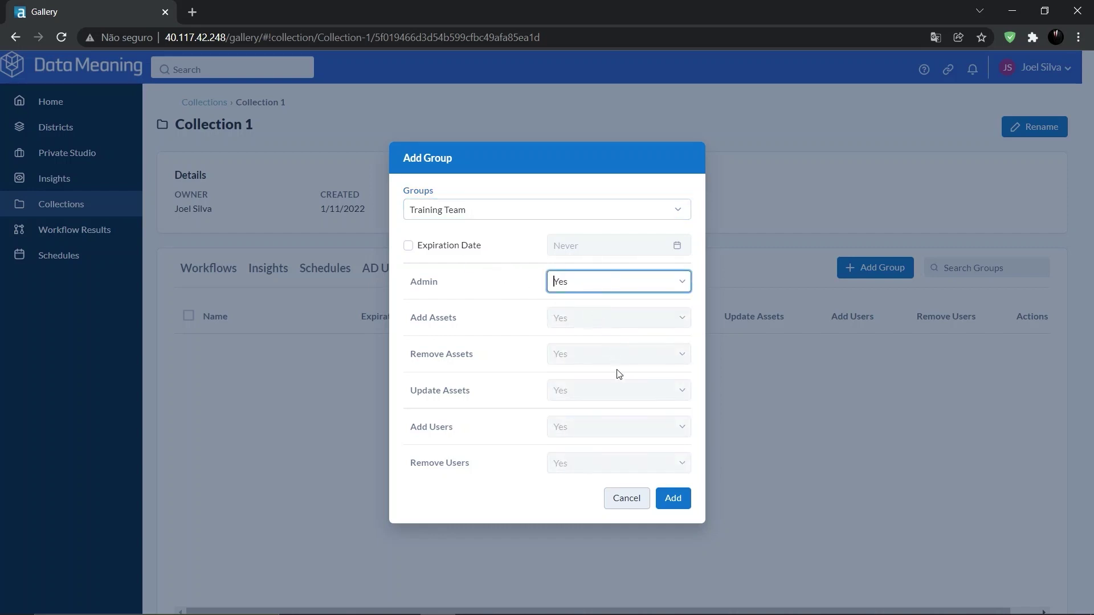
click(672, 498)
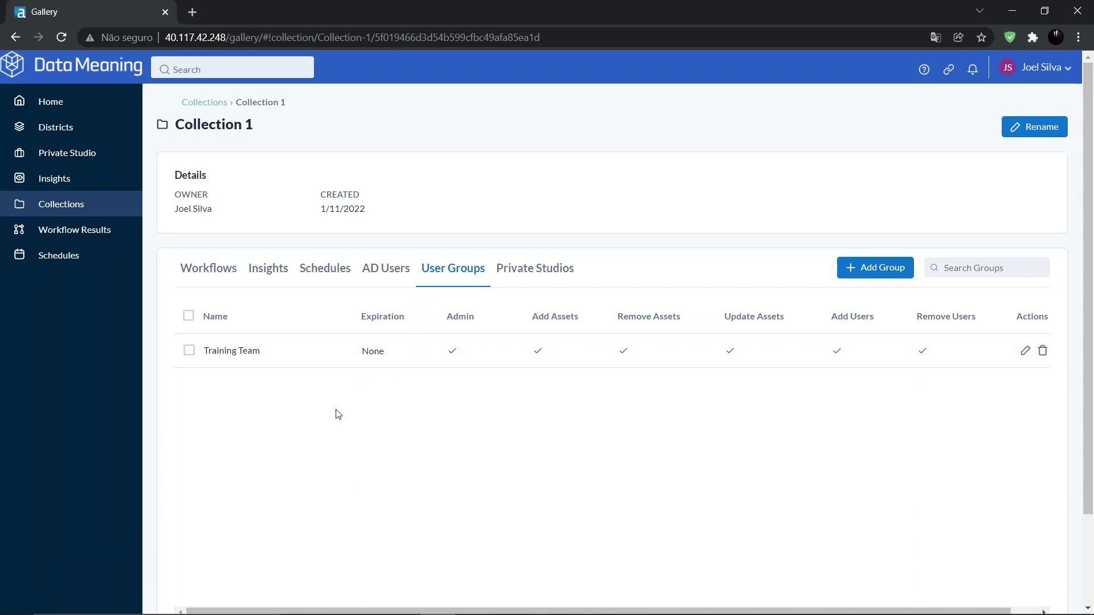
key(Tab)
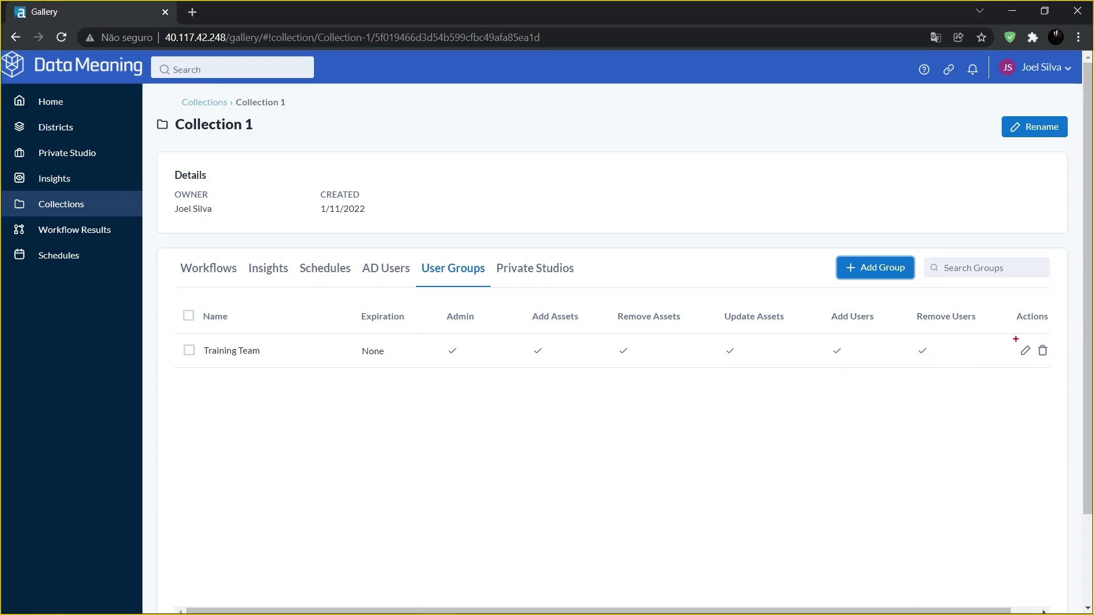
drag(1015, 339, 1032, 363)
click(1025, 350)
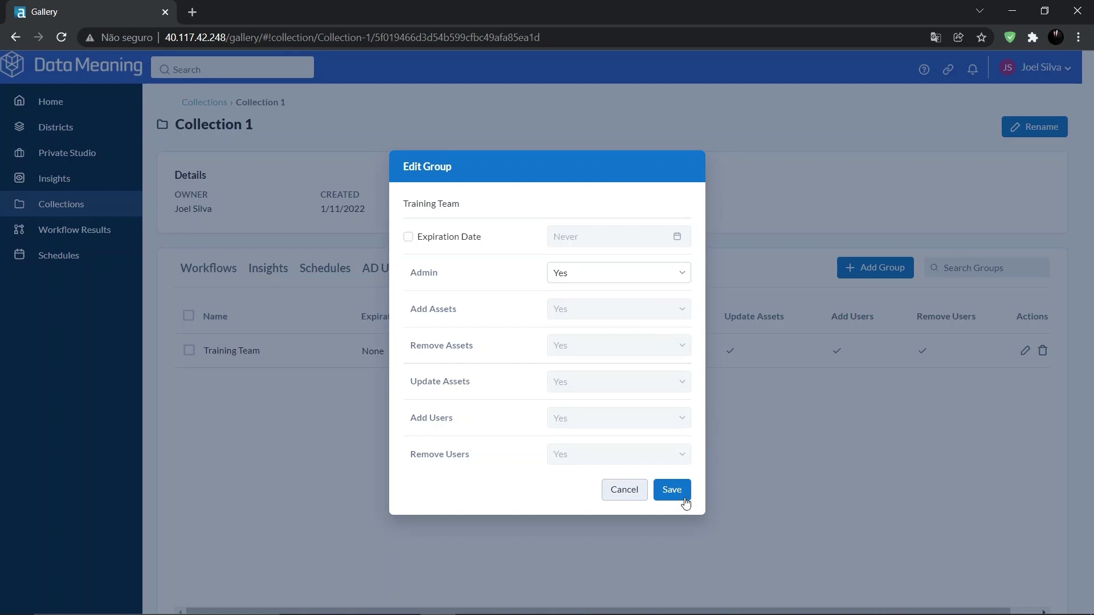
click(623, 490)
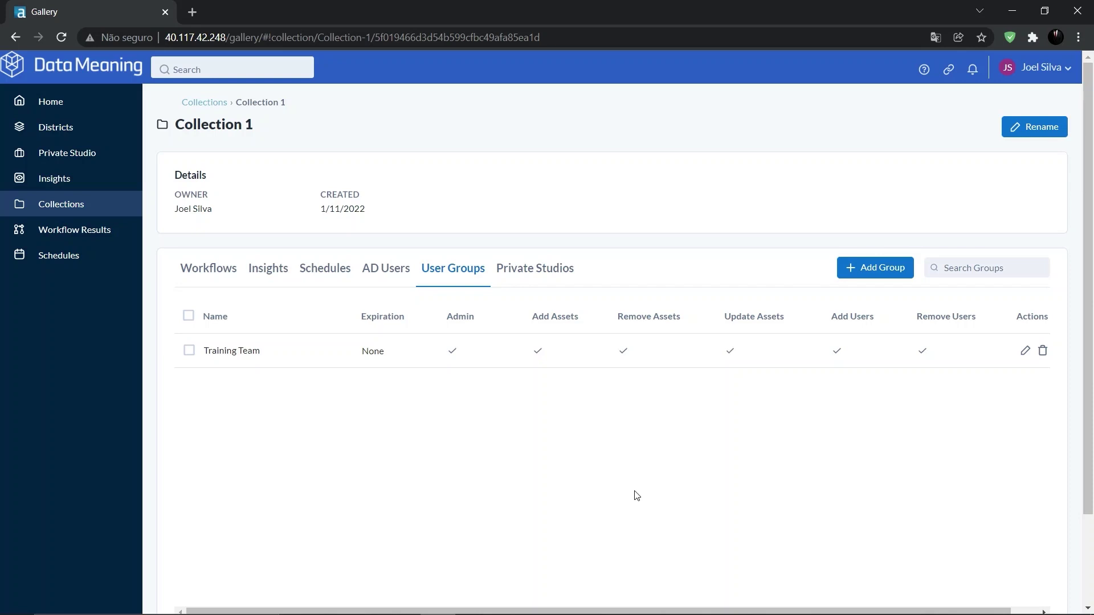
Delete the Training Team row from Collection 1's user groups and confirm the removal
key(Tab)
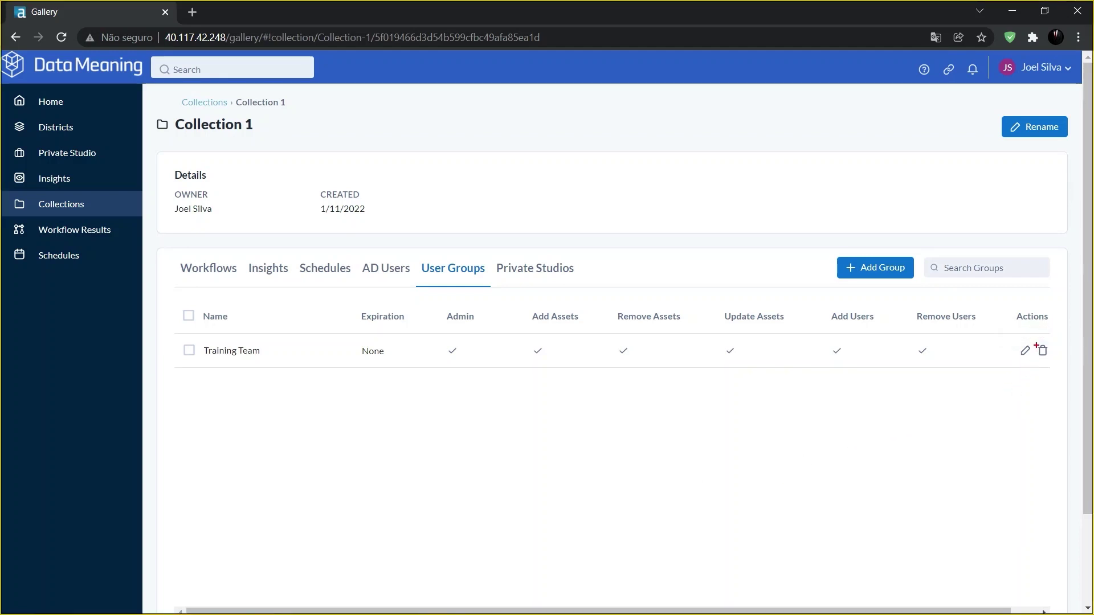
drag(1036, 344, 1051, 363)
click(1045, 350)
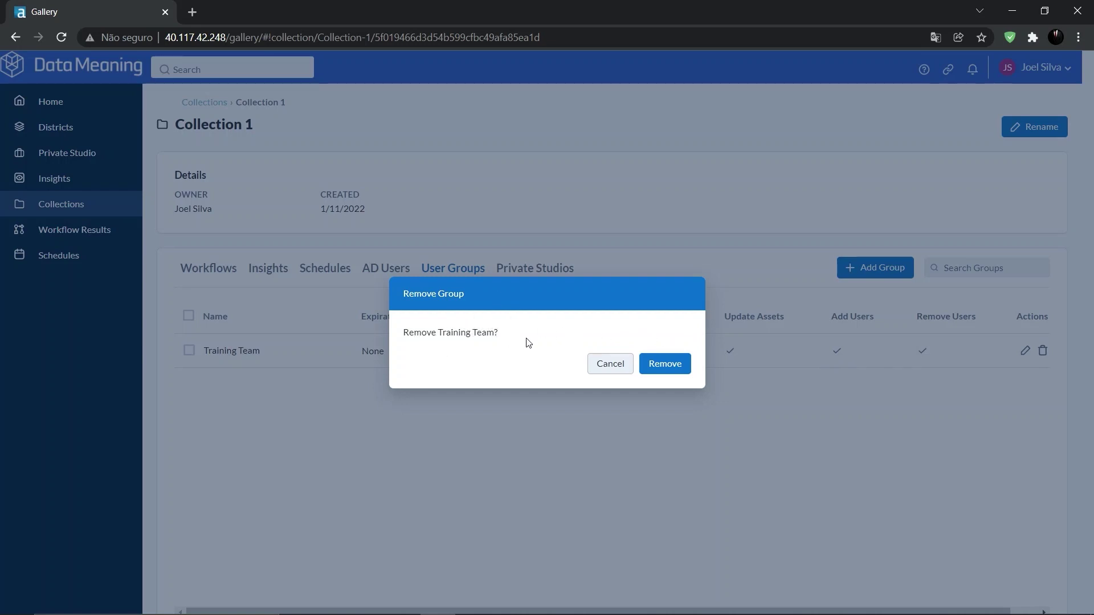
click(676, 370)
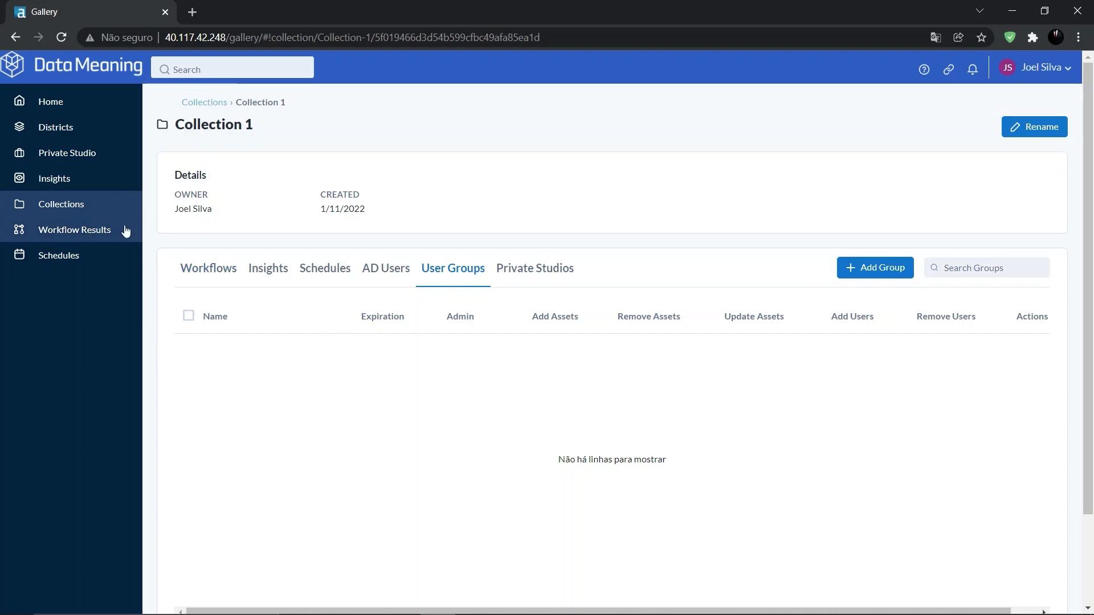
Return to the Collections list and open Collection 1's empty Workflows tab
click(62, 206)
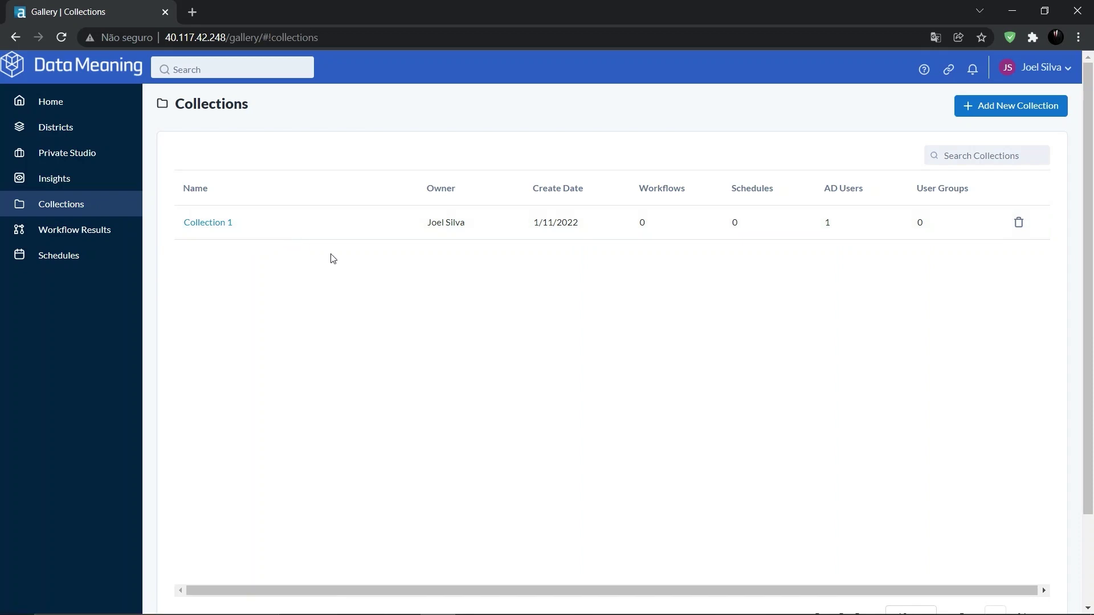
click(225, 229)
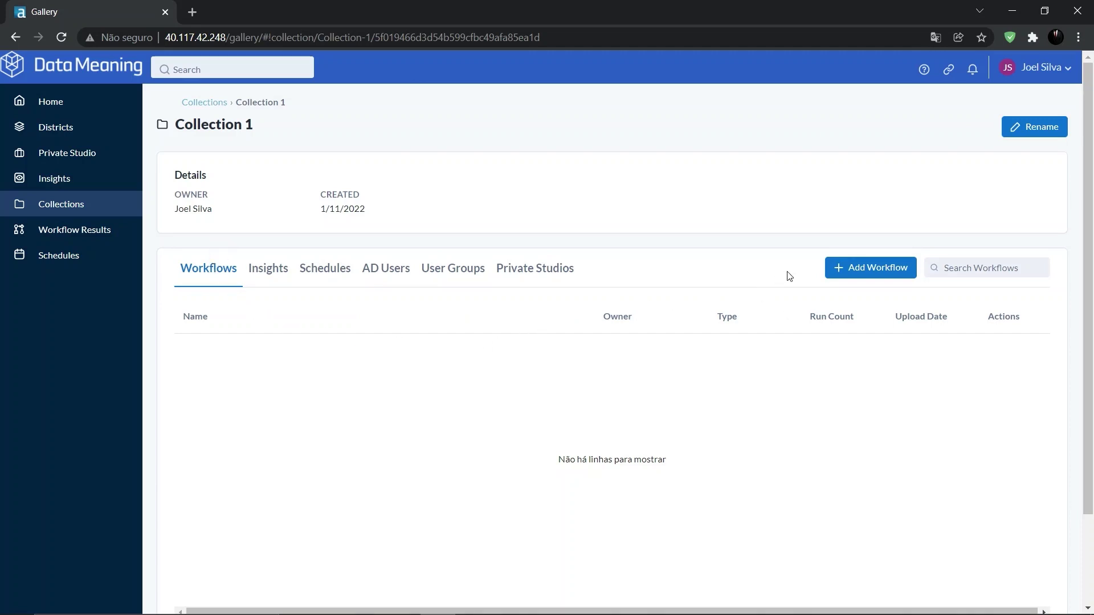
key(Print)
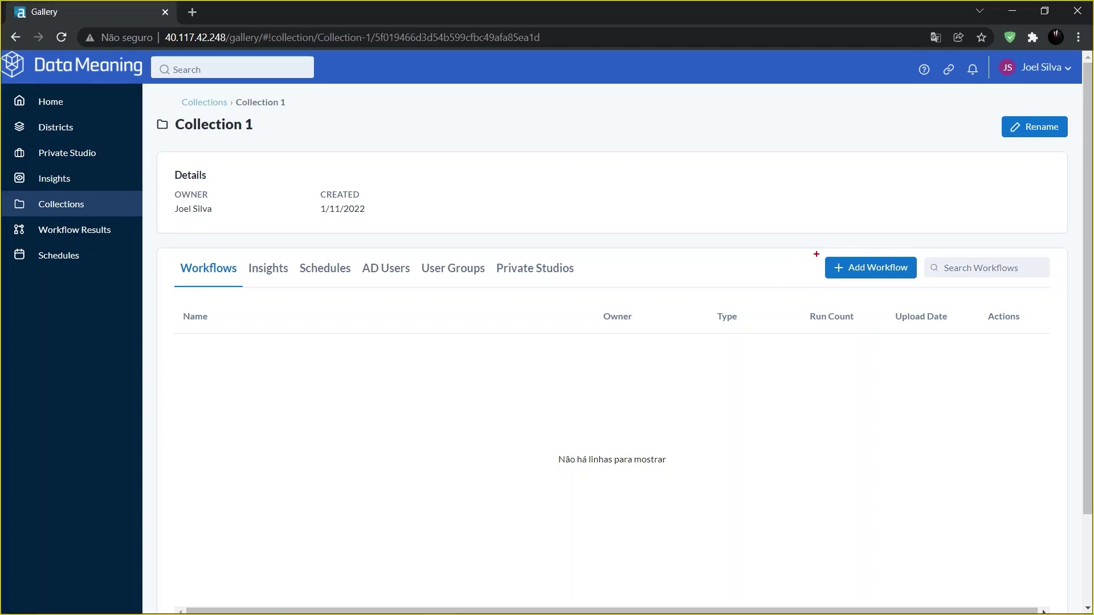
drag(817, 254, 920, 281)
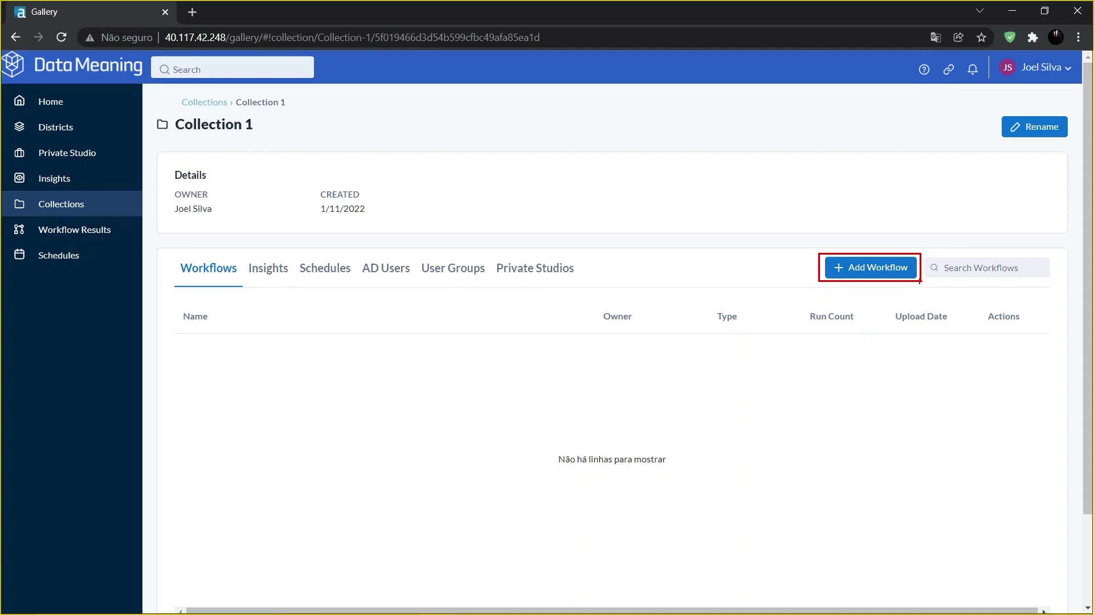
key(Escape)
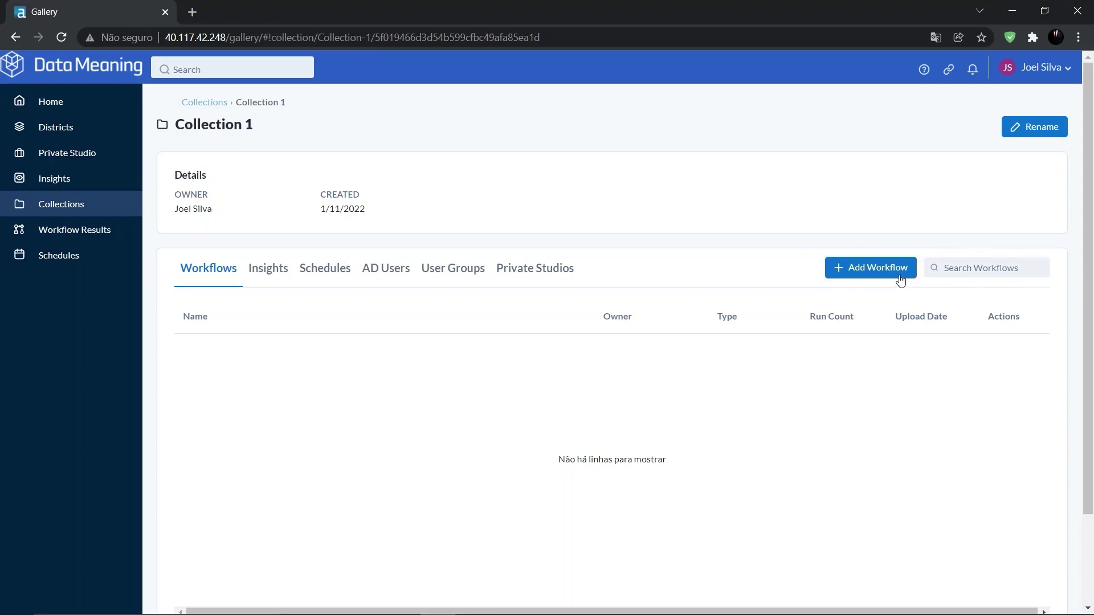
Add the 'Test with Output' workflow to Collection 1
click(899, 275)
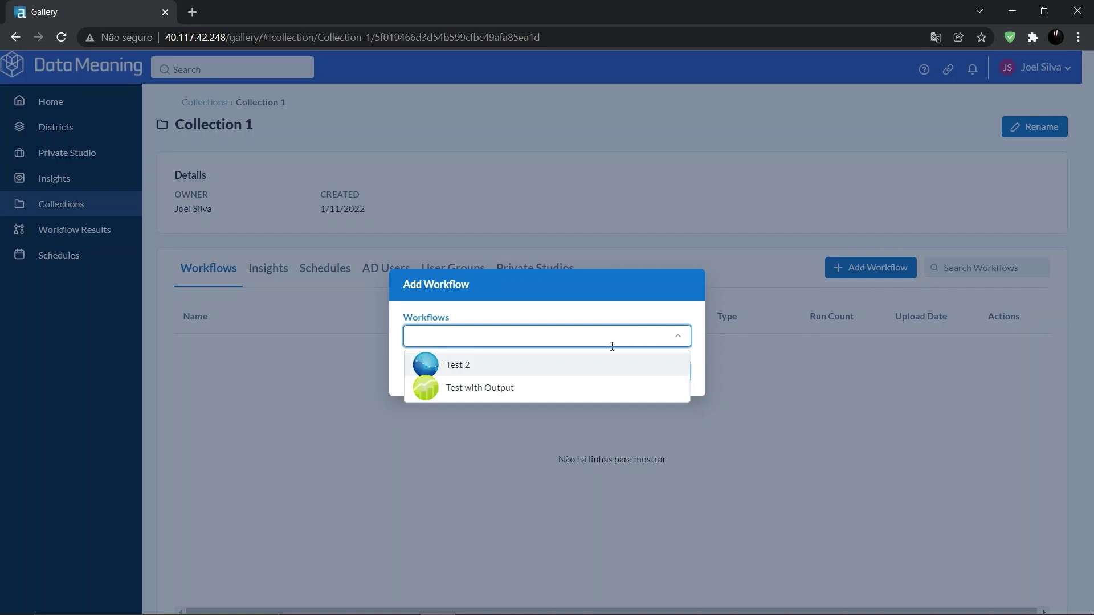
click(558, 387)
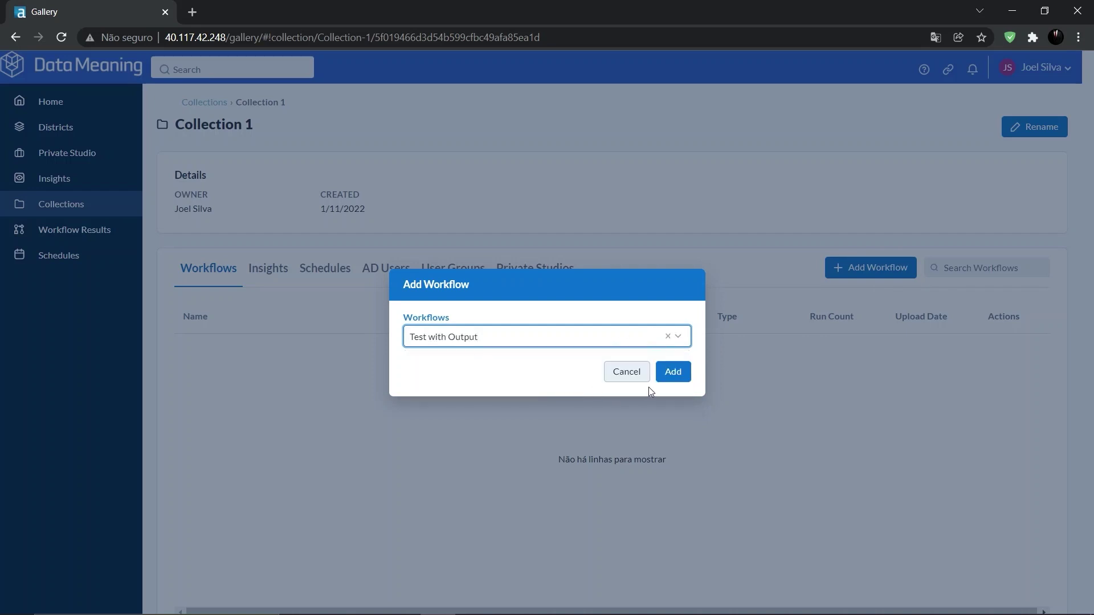
click(684, 374)
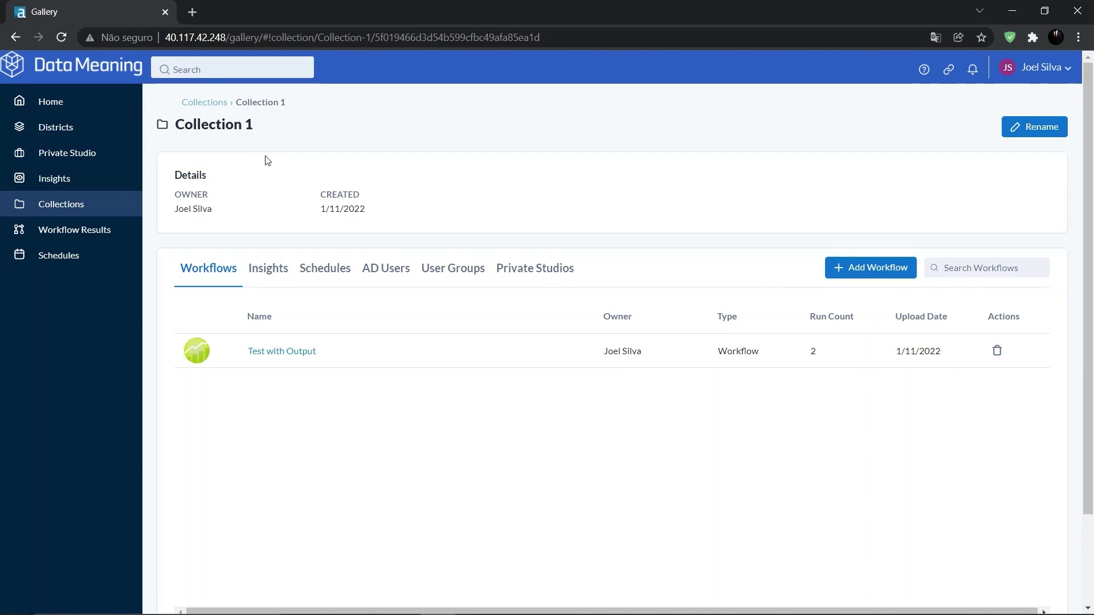
key(Print)
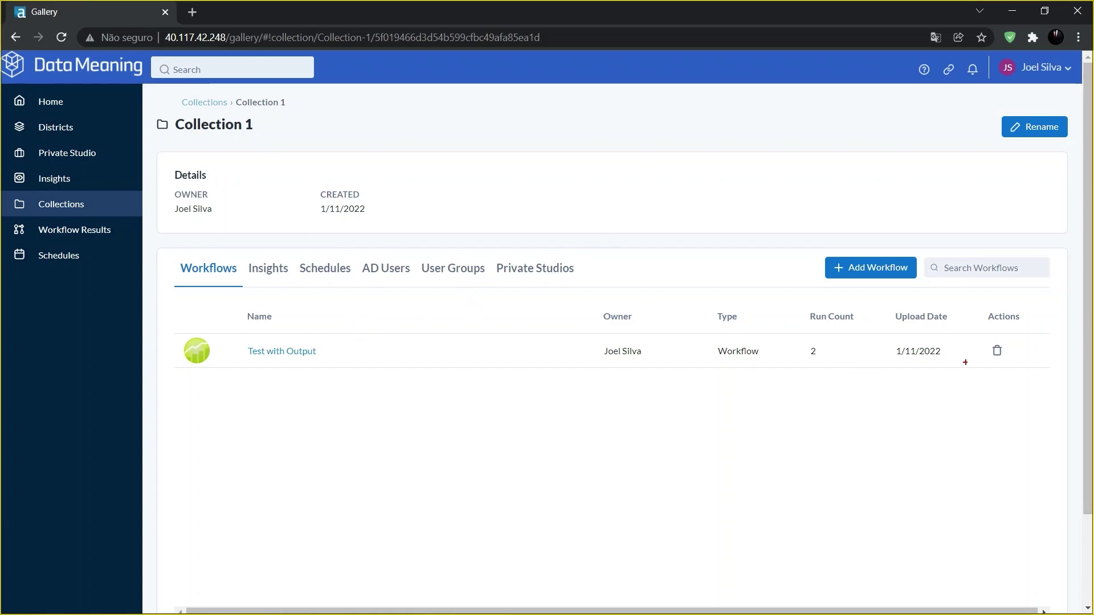
drag(986, 340, 1012, 370)
key(Escape)
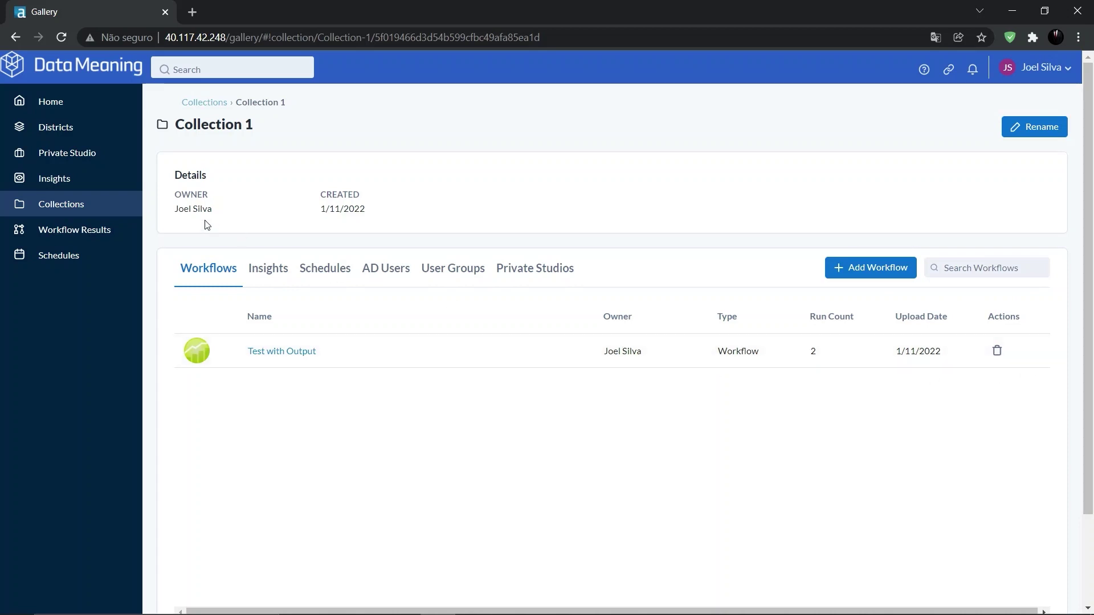
click(102, 216)
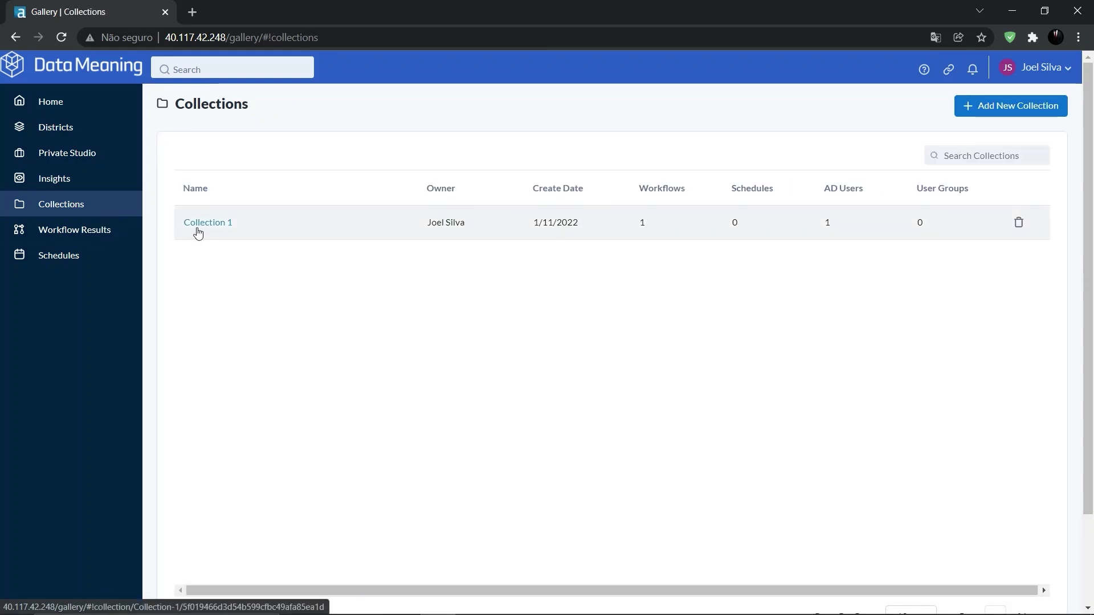
click(198, 228)
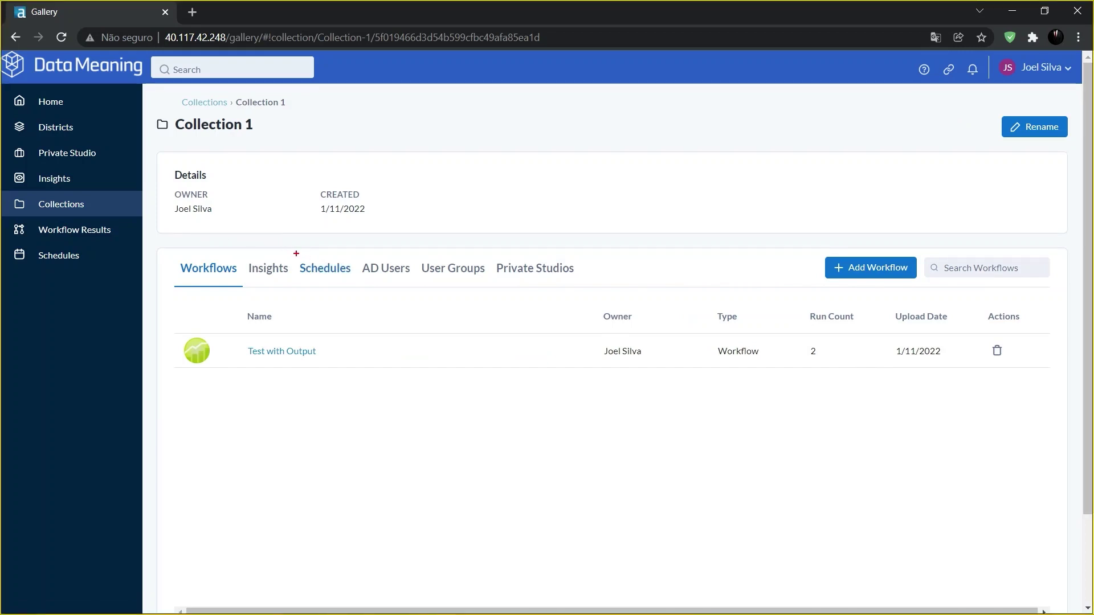
drag(296, 253, 352, 279)
On the Schedules tab, choose 'Test with Output Schedule' in a new Add Schedule dialog
click(338, 279)
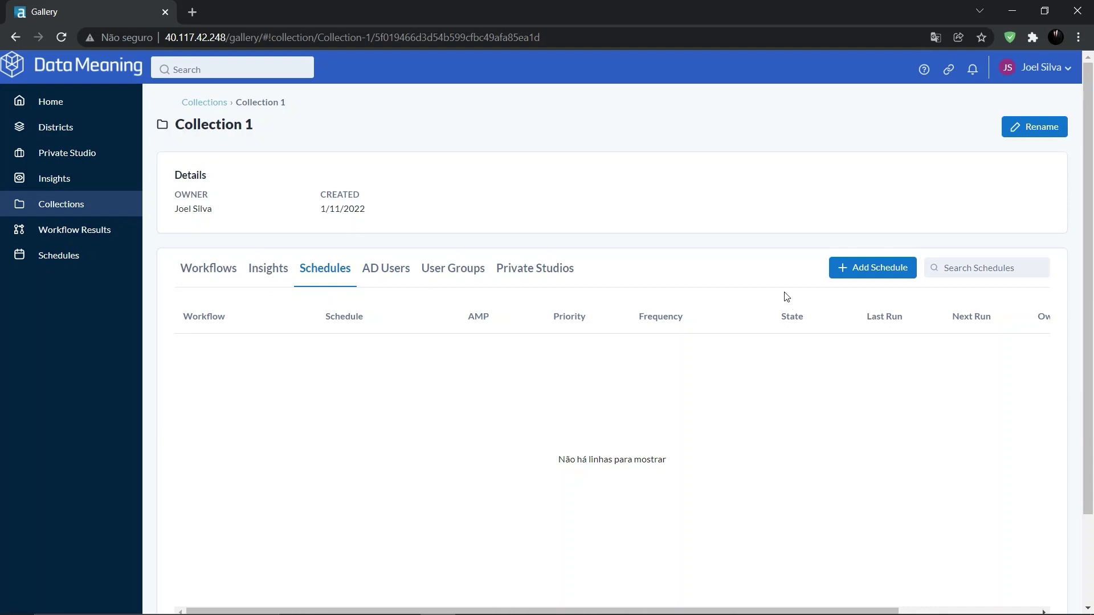
click(854, 278)
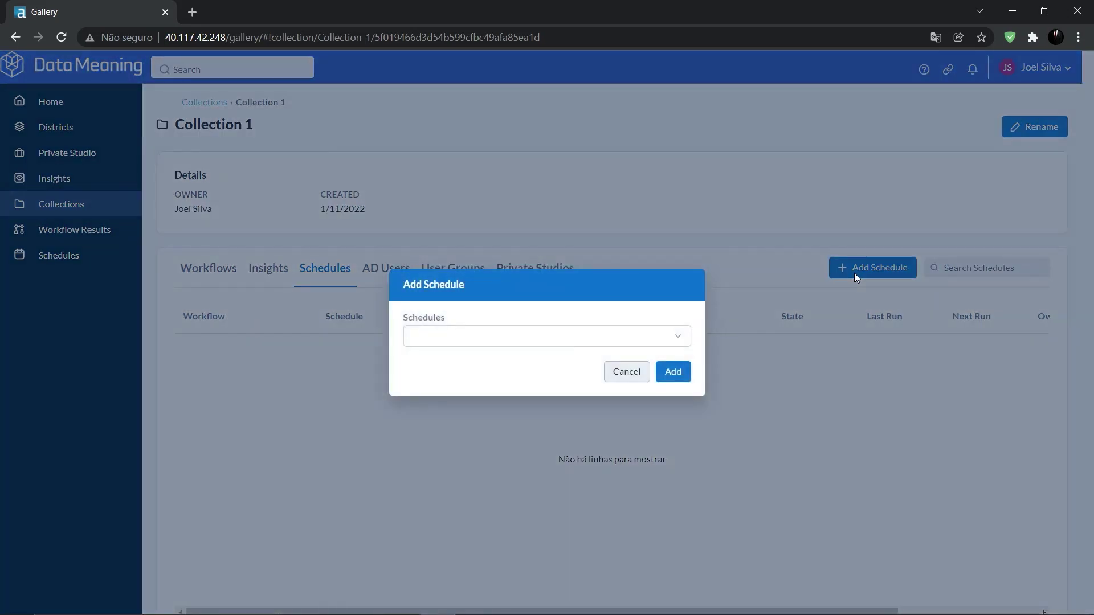
click(681, 335)
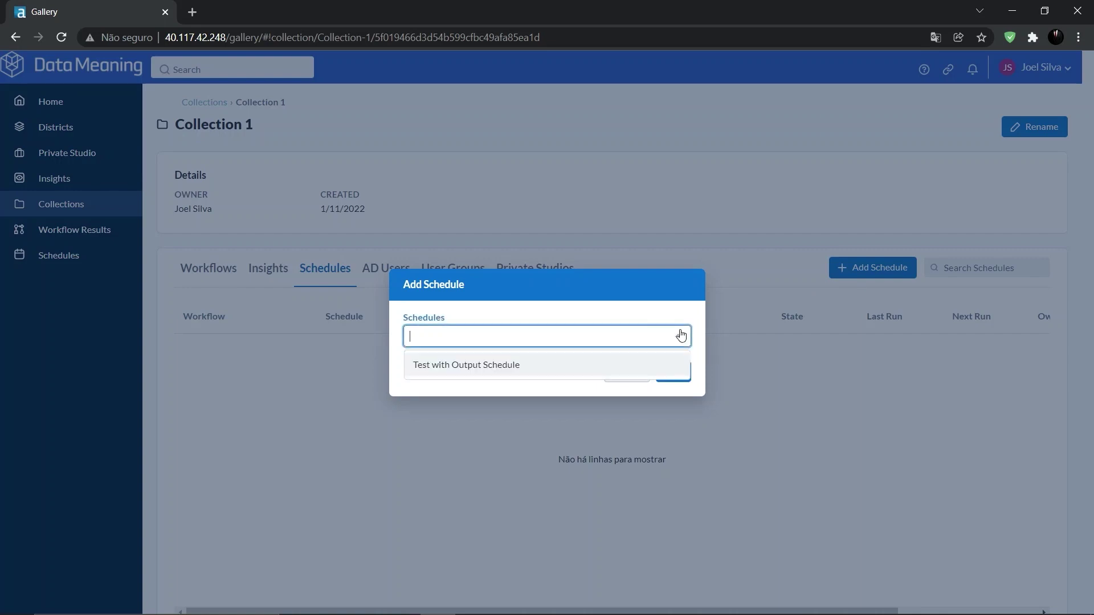
click(602, 366)
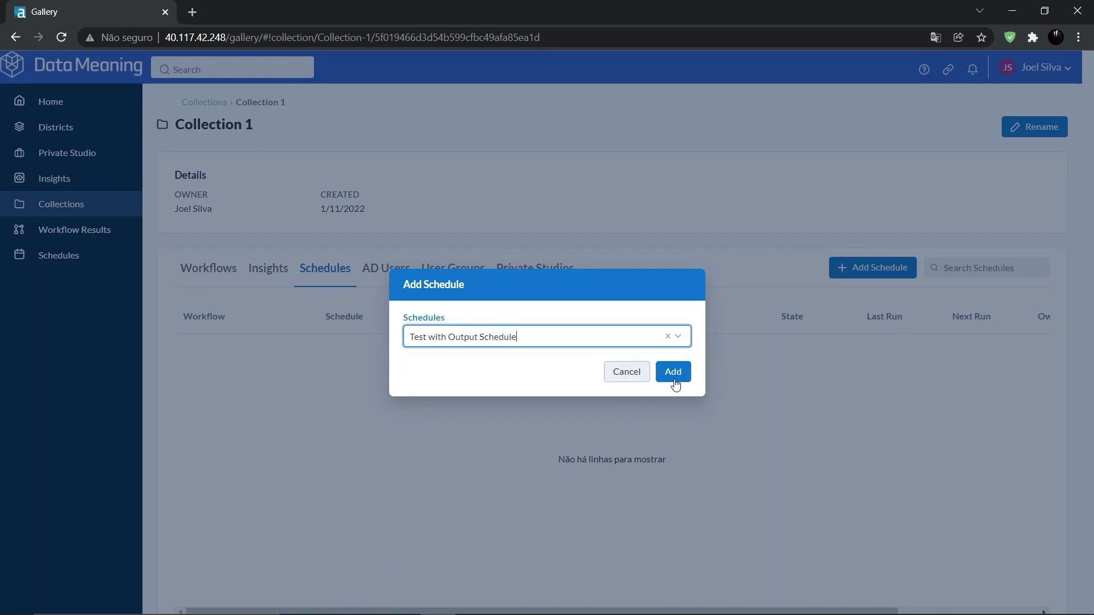